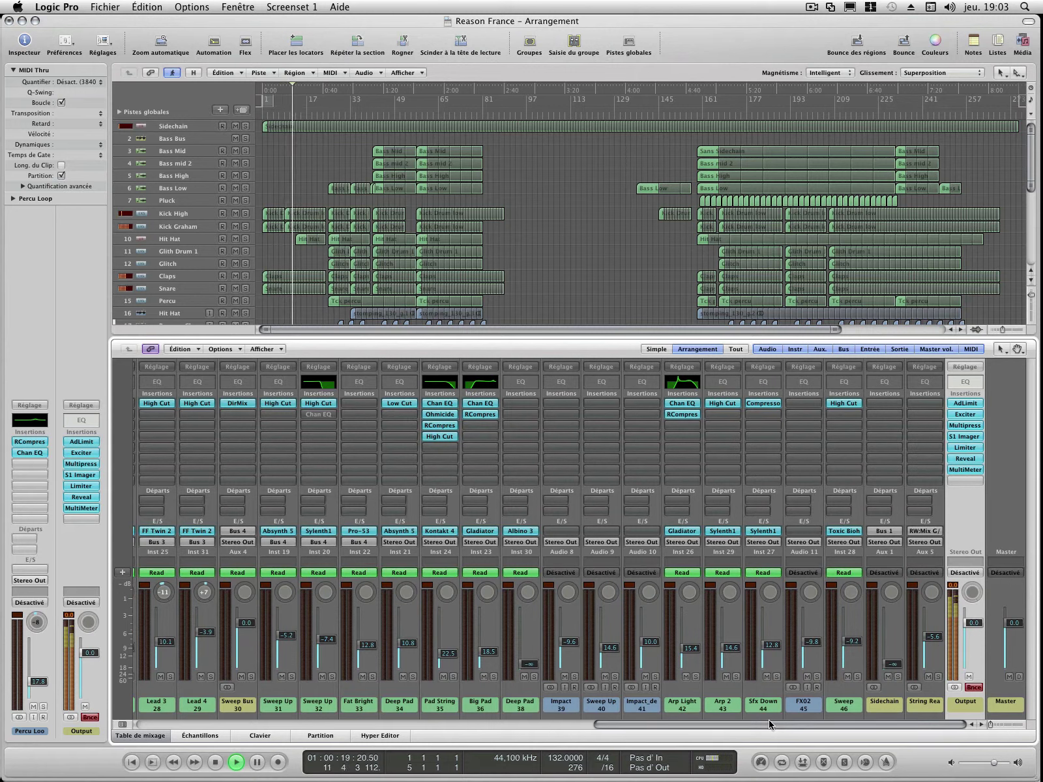
# - Look through the mixer back to its first channels, then close the mixer
pyautogui.moveTo(756, 721); pyautogui.dragTo(188, 722)
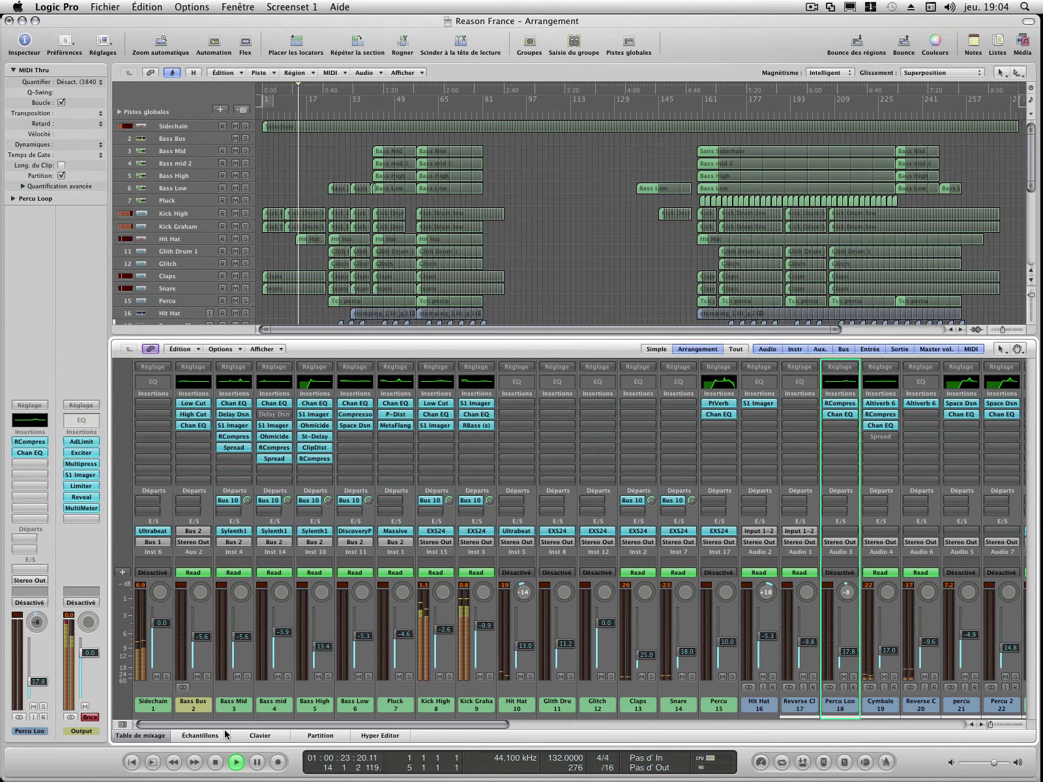
pyautogui.click(138, 735)
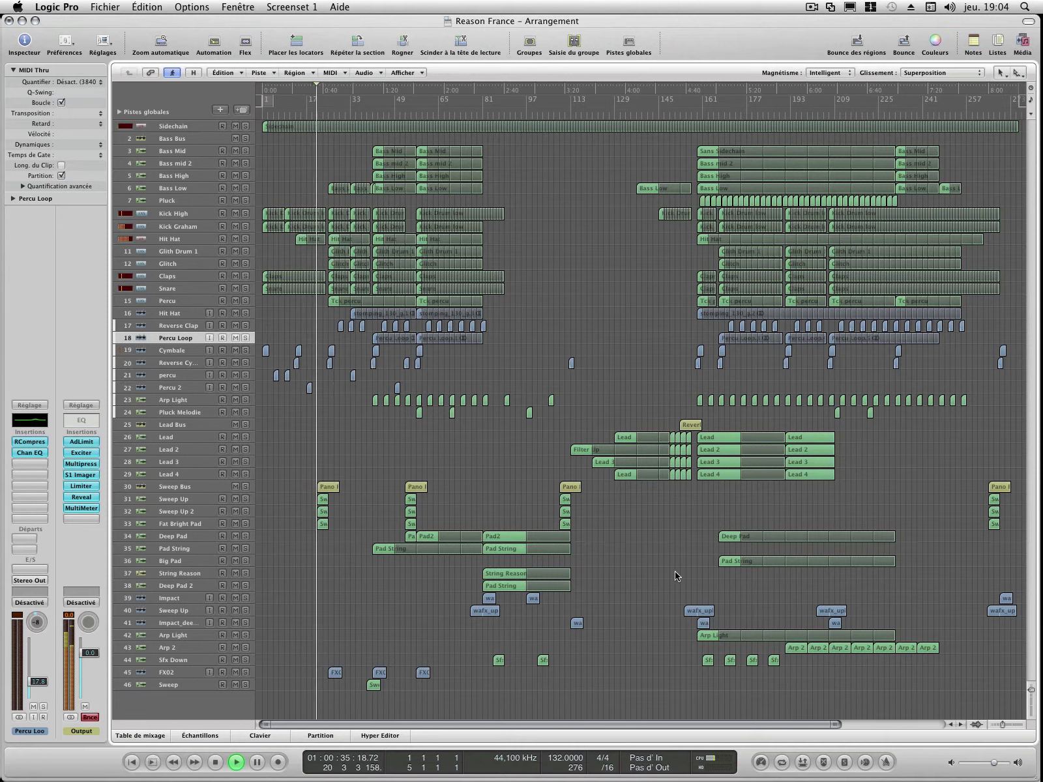
# - Select the Sidechain track, view its Ultrabeat instrument, and close the plug-in window
pyautogui.click(190, 128)
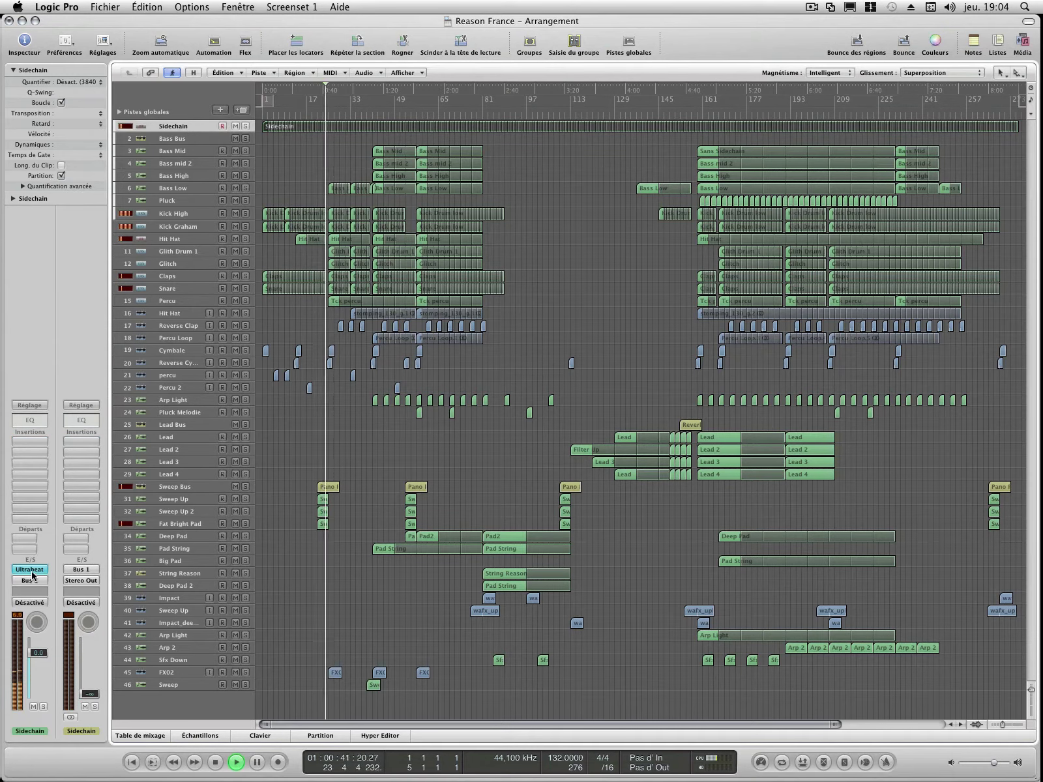
pyautogui.press('v')
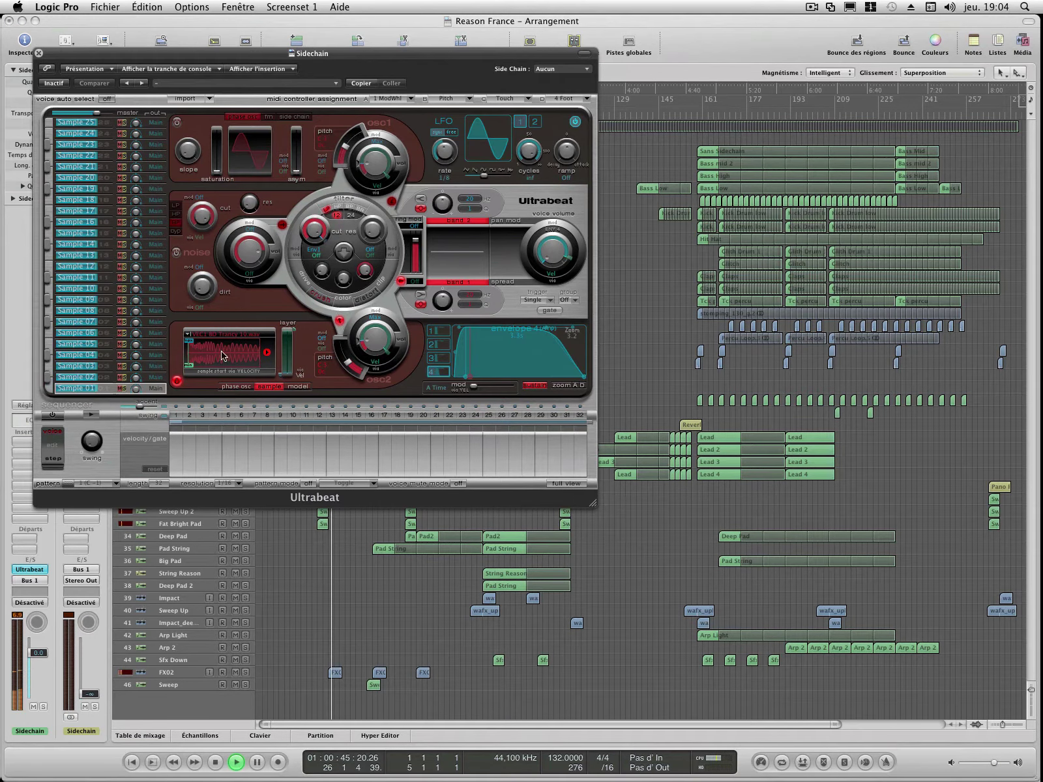
pyautogui.click(39, 52)
# - Select the Bass Bus track and show the track automation from the Sidechain track down
pyautogui.click(178, 139)
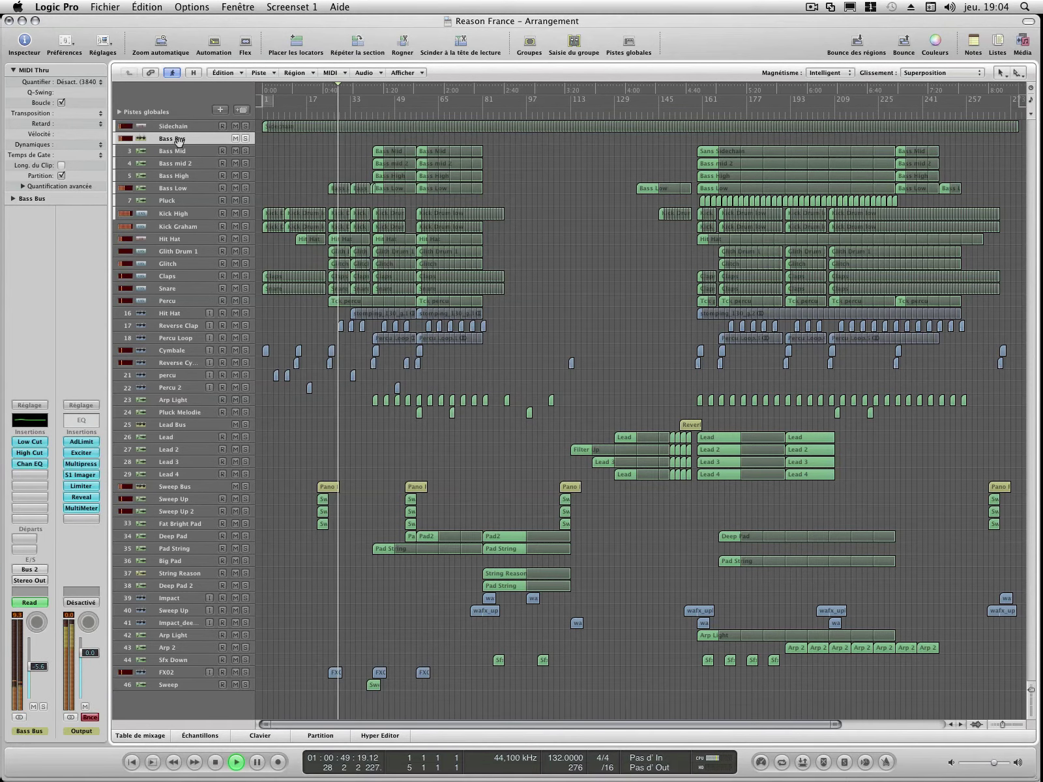
pyautogui.press('a')
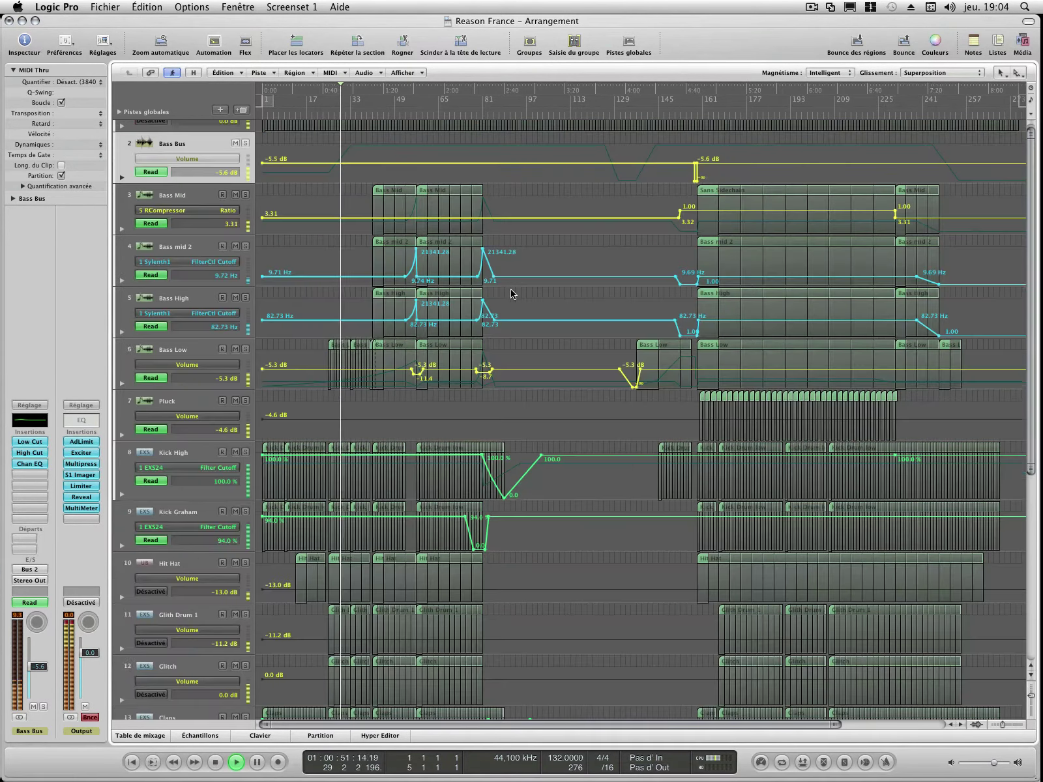
pyautogui.scroll(2, 507, 348)
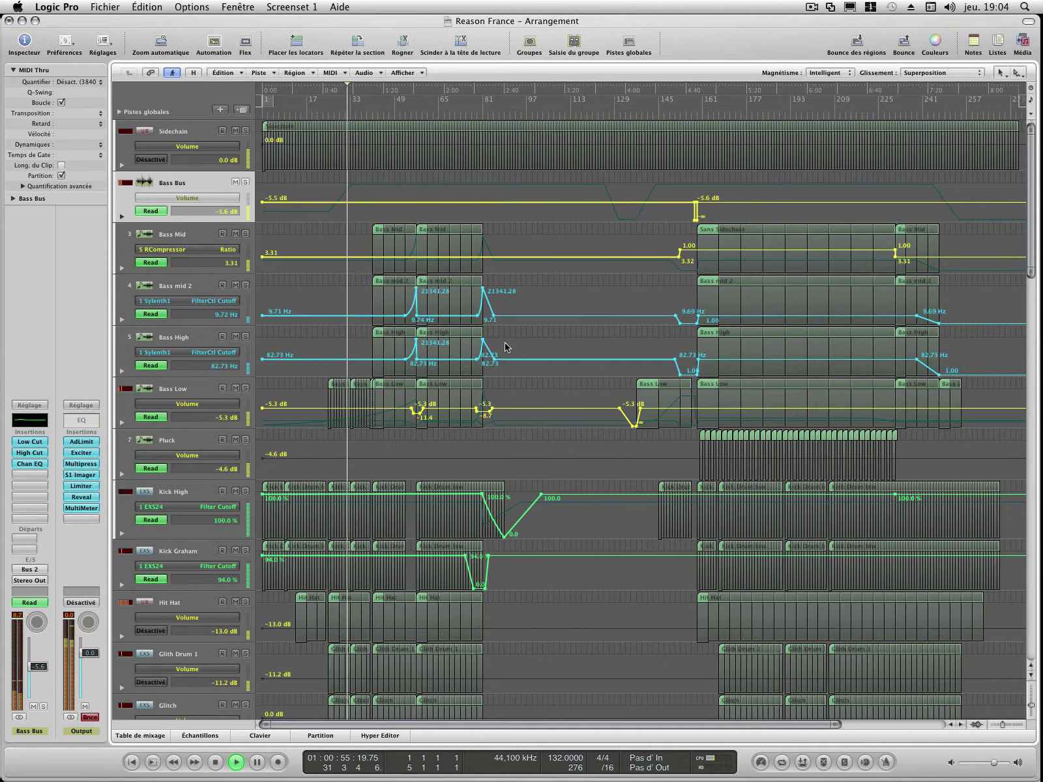
# - Examine the volume, filter and plug-in automation curves on all tracks down to the last Sweep track
pyautogui.scroll(-3, 507, 347)
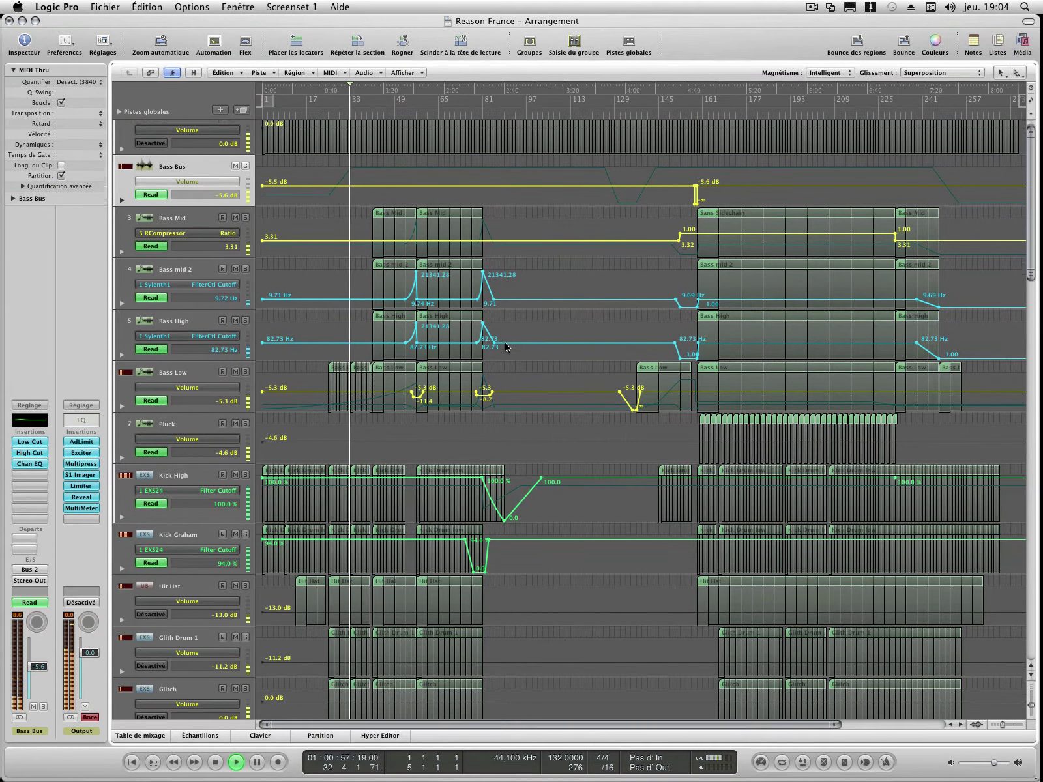
pyautogui.scroll(-20, 507, 347)
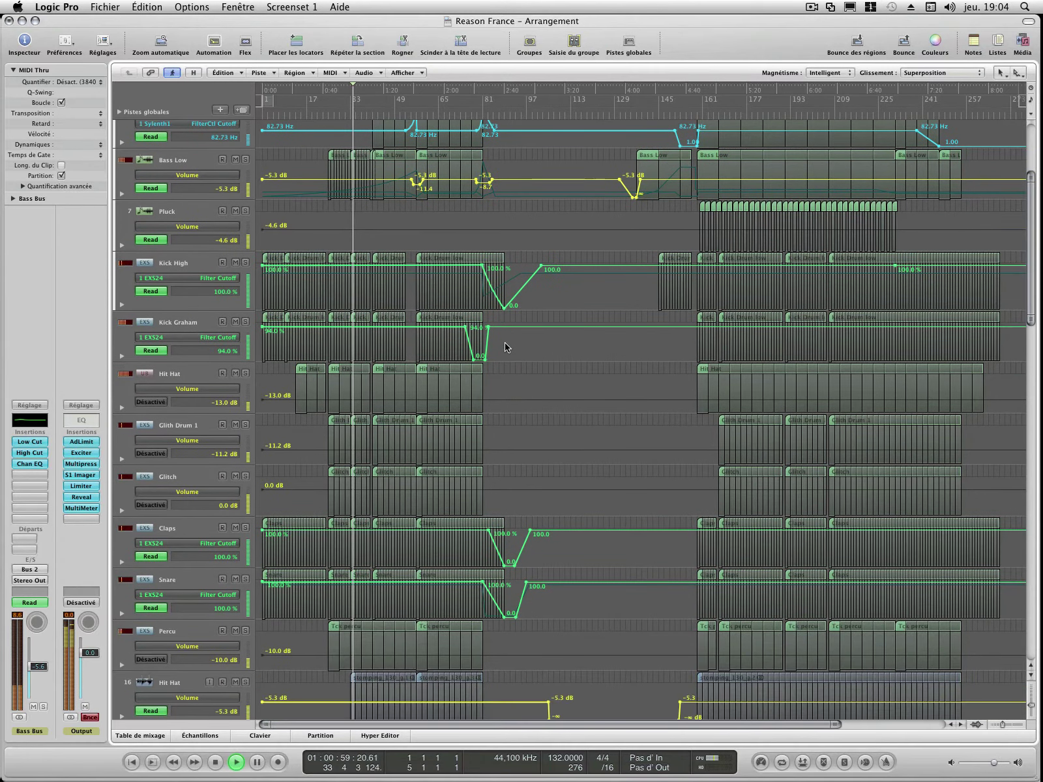
pyautogui.scroll(-5, 507, 347)
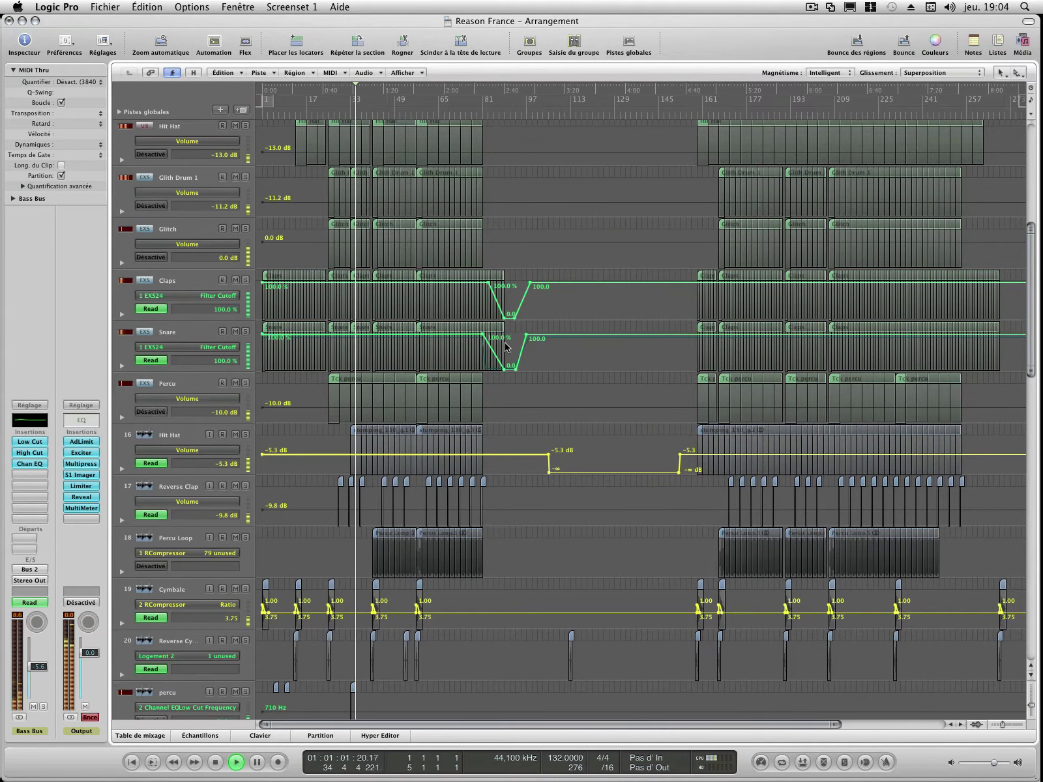
pyautogui.scroll(20, 507, 347)
pyautogui.scroll(-15, 507, 348)
pyautogui.scroll(-19, 507, 347)
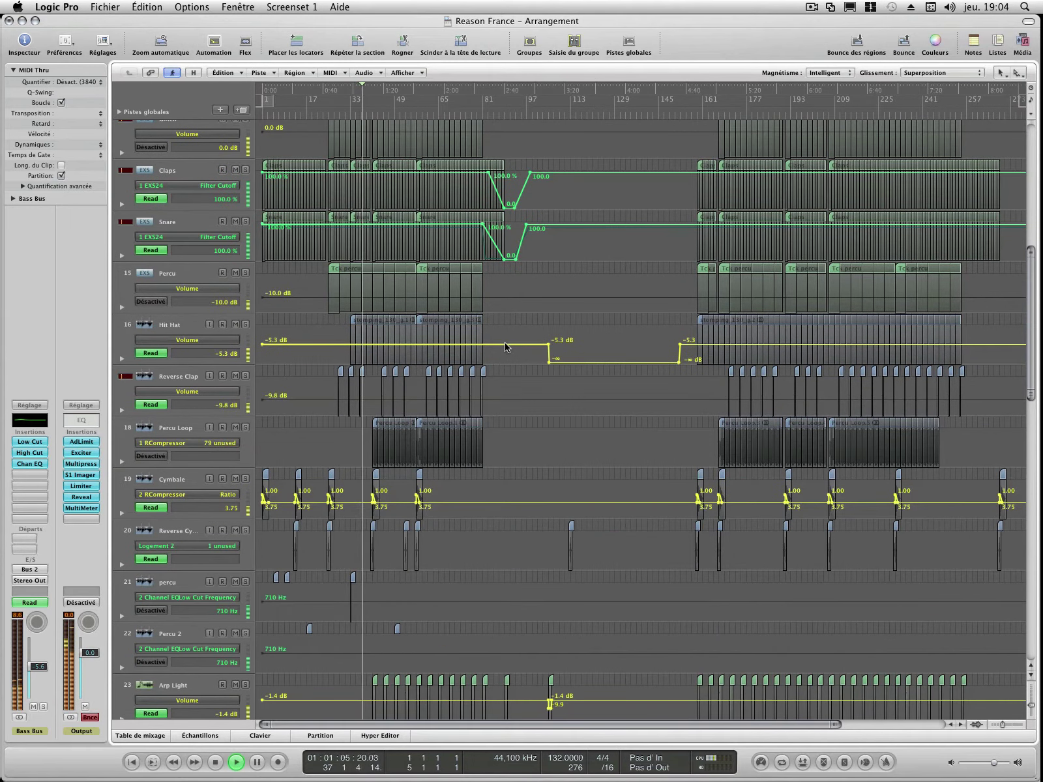
pyautogui.scroll(-18, 507, 348)
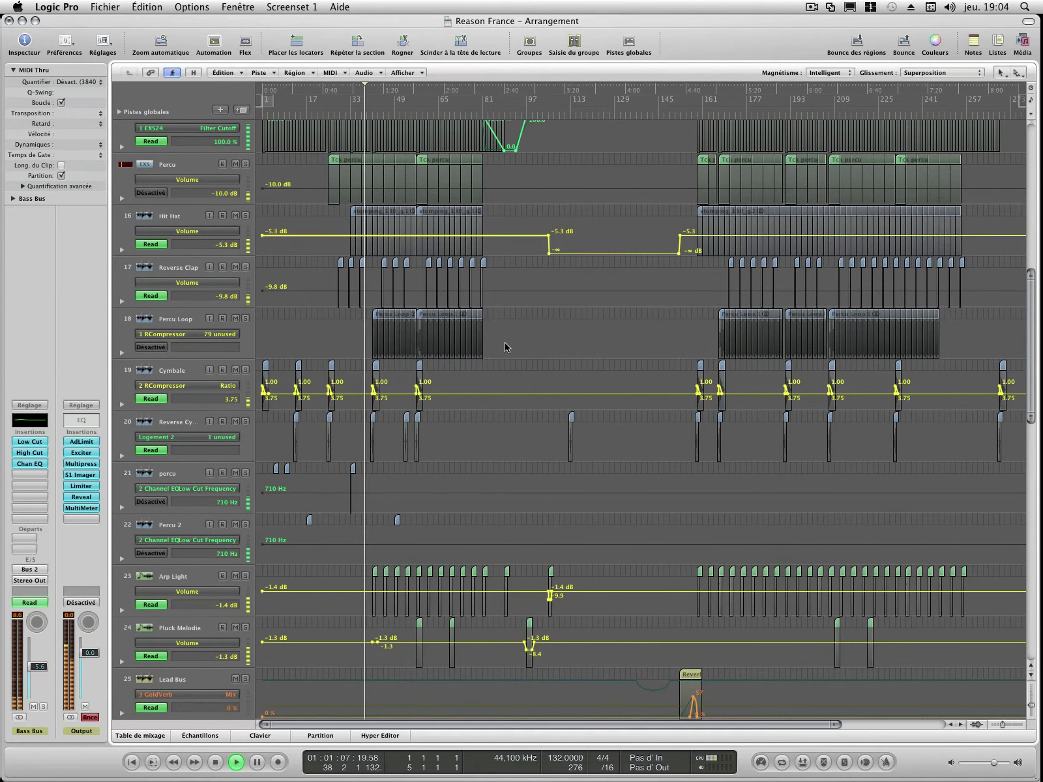
pyautogui.scroll(-20, 507, 347)
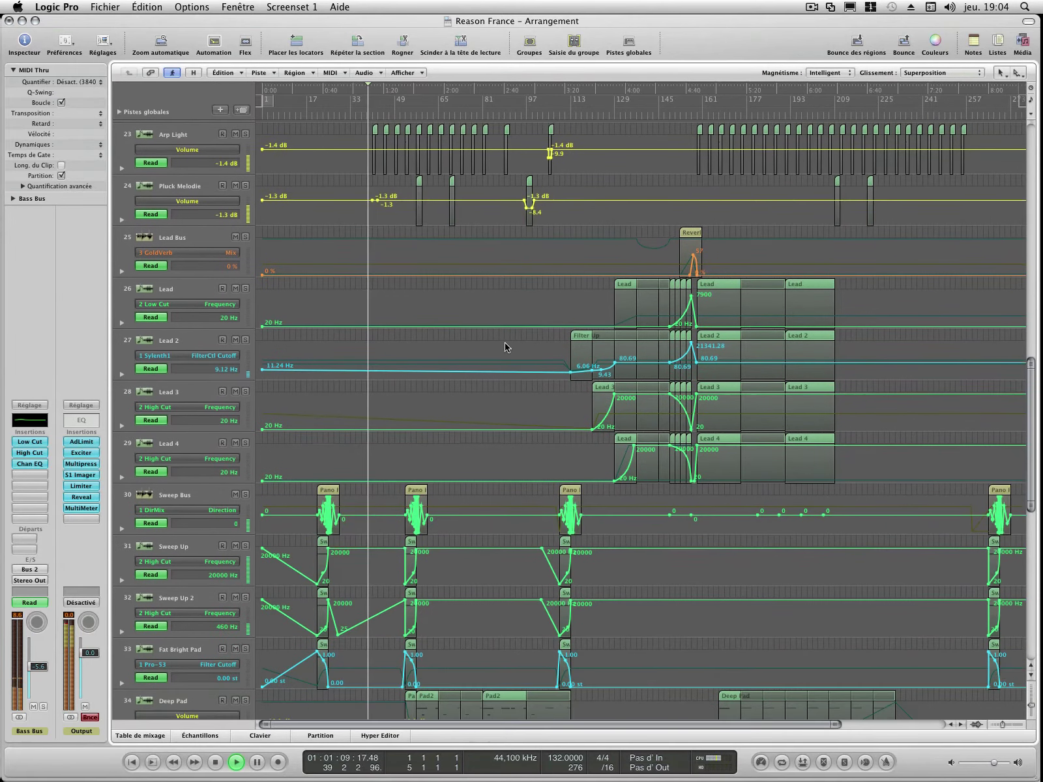
pyautogui.scroll(-6, 507, 348)
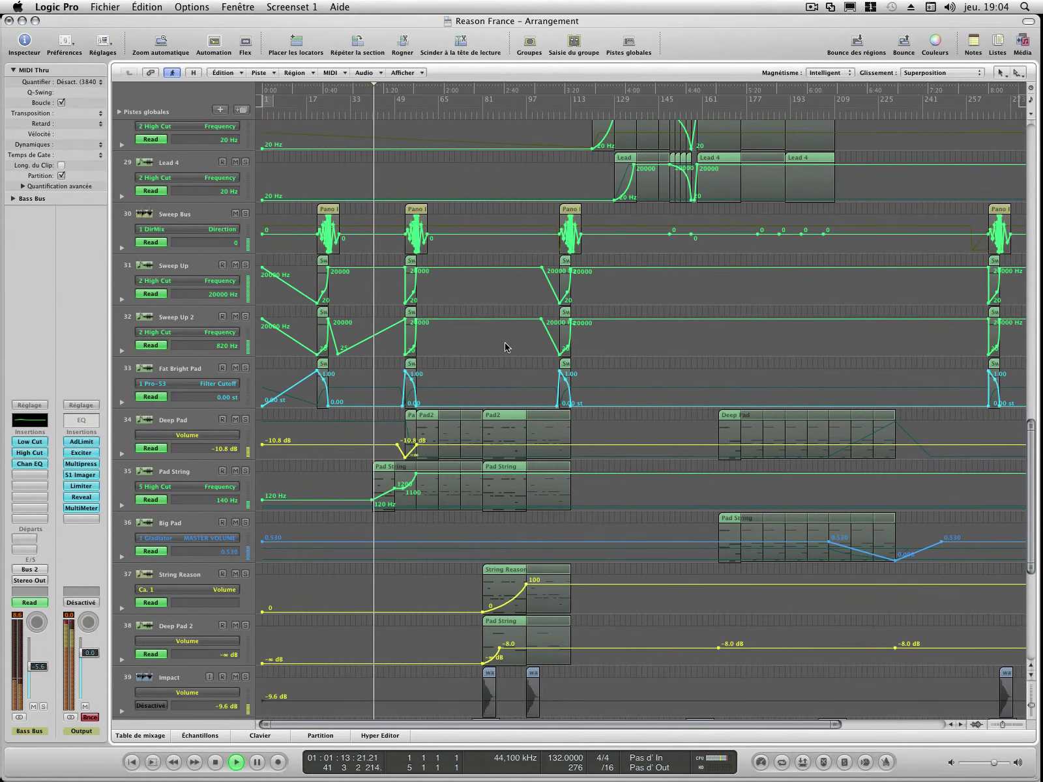
pyautogui.scroll(-3, 507, 347)
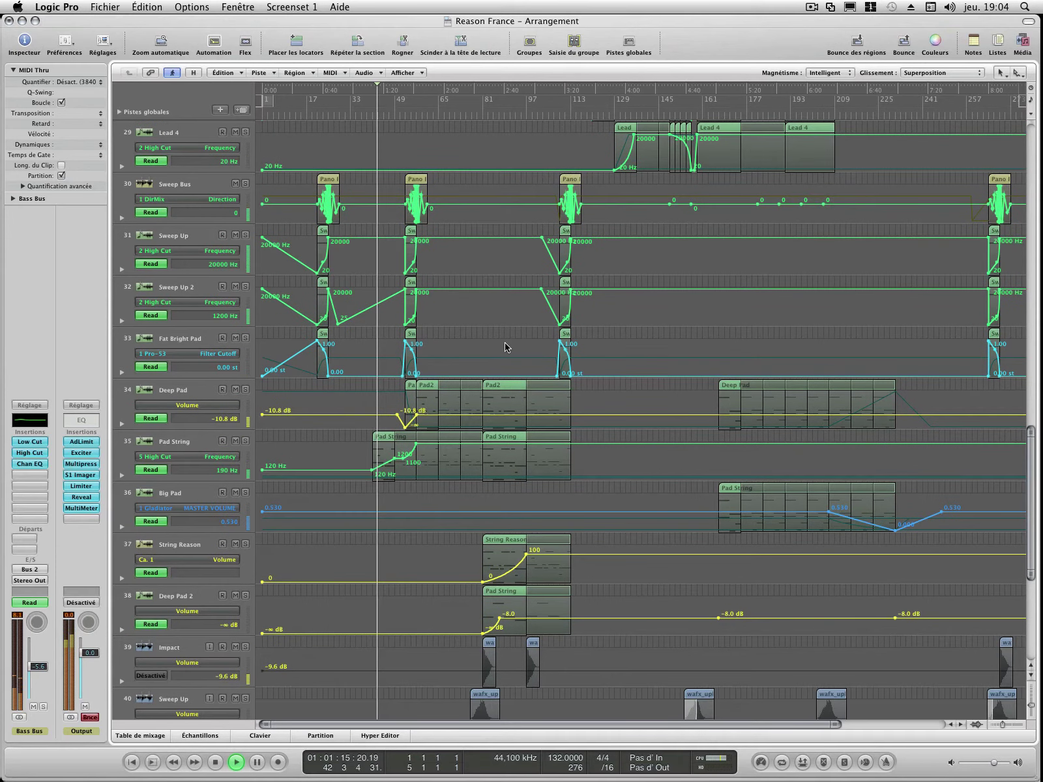
pyautogui.scroll(-18, 507, 347)
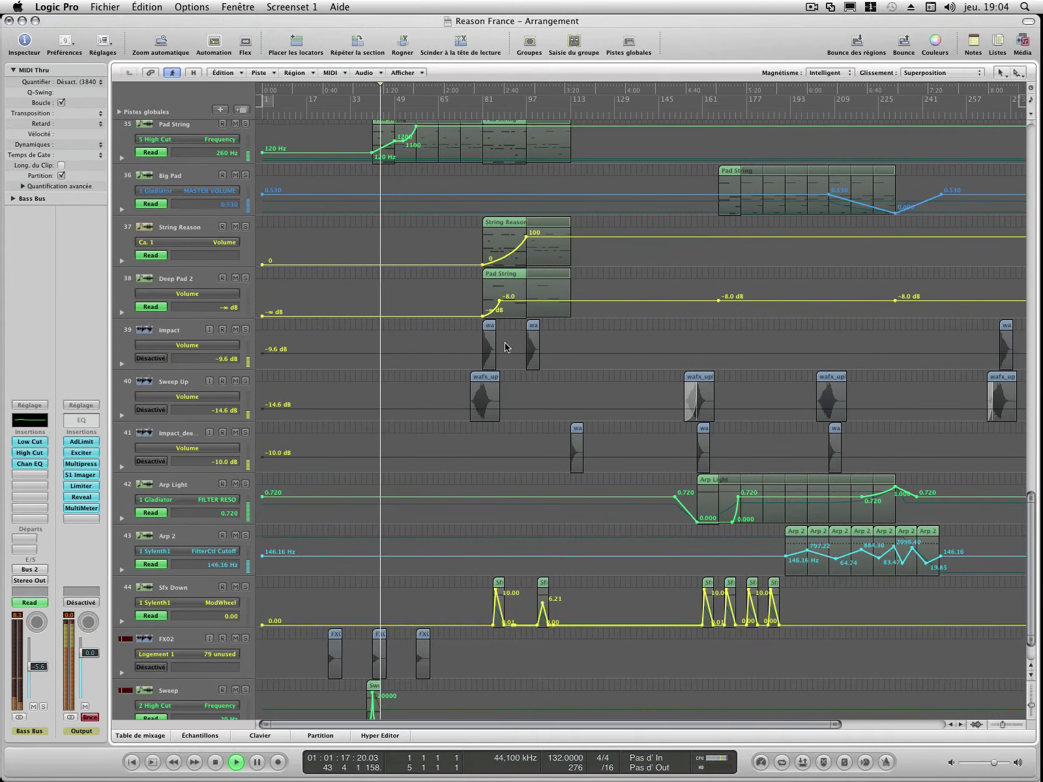
pyautogui.scroll(-3, 507, 347)
pyautogui.scroll(-1, 507, 347)
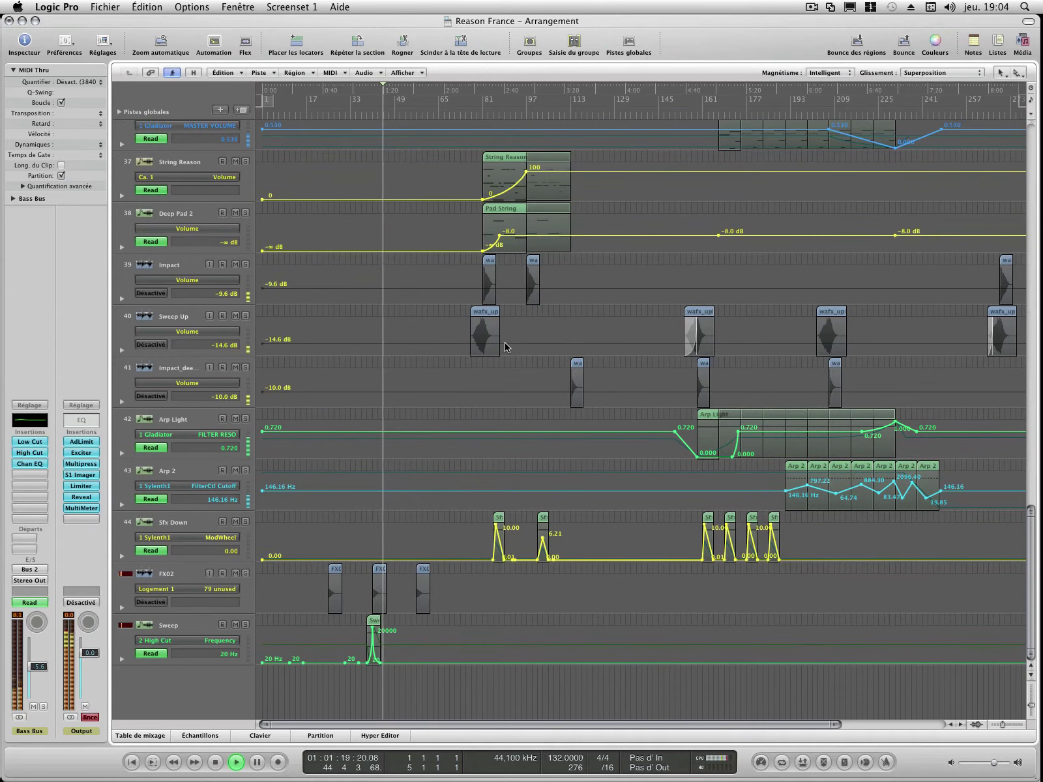
# - Review the automation back up to the percussion tracks, then return to the compact overview without automation lanes
pyautogui.scroll(8, 507, 347)
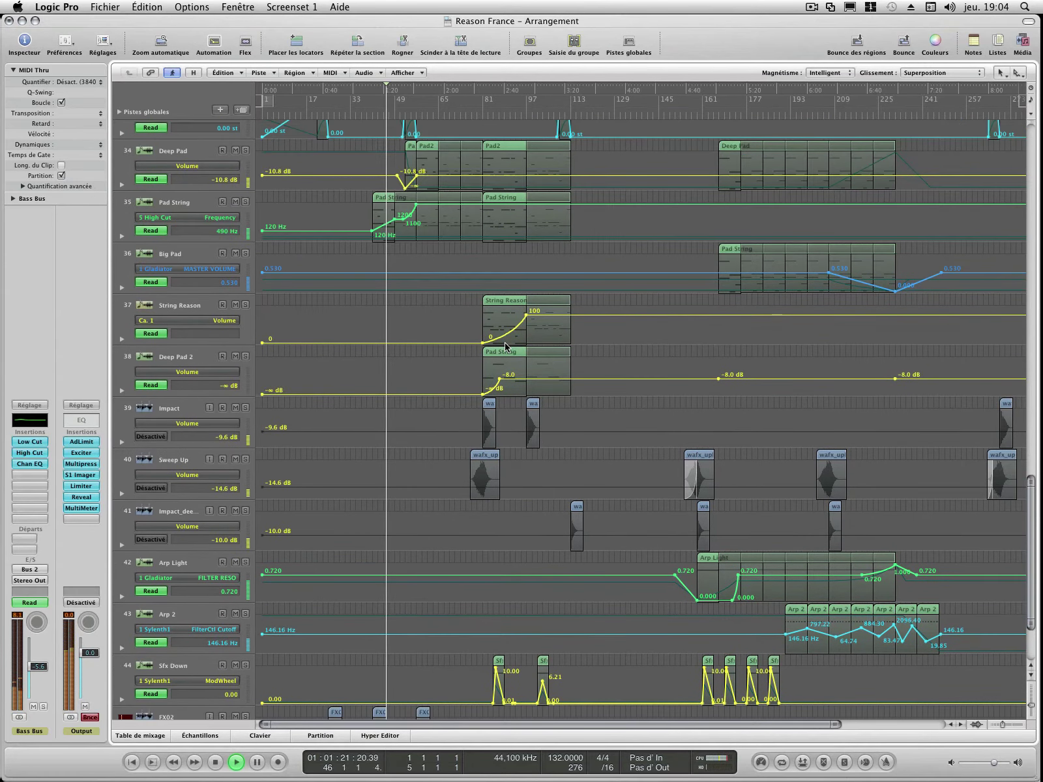
pyautogui.scroll(20, 507, 347)
pyautogui.scroll(20, 507, 347)
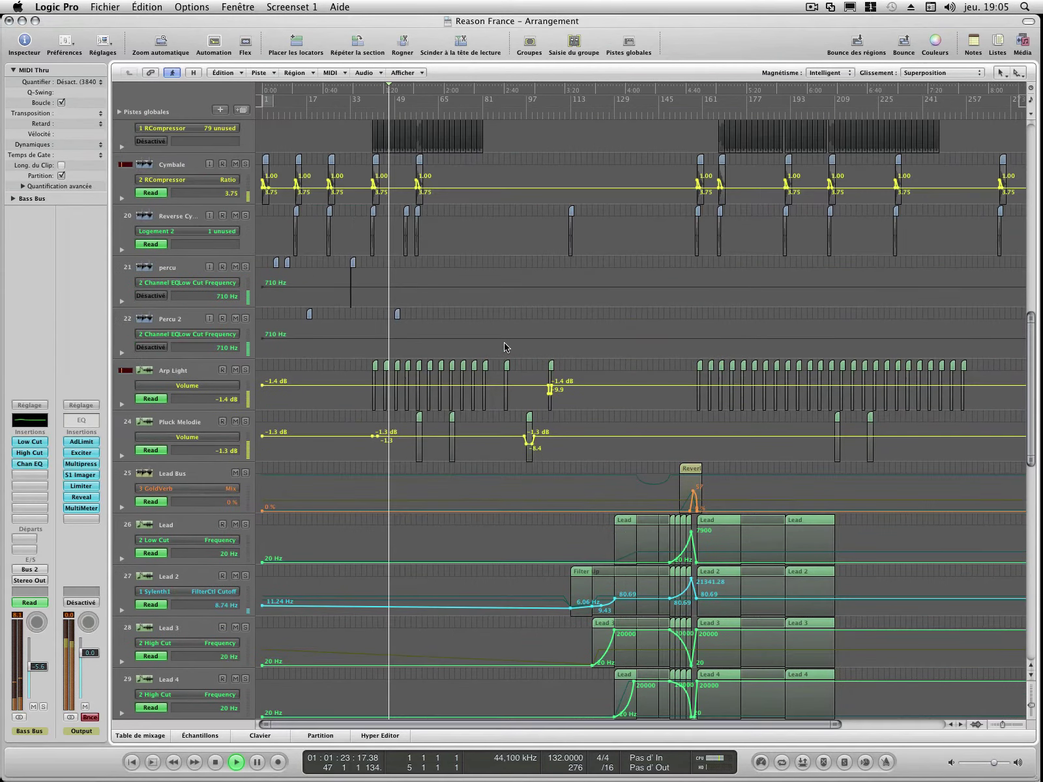
pyautogui.press('z')
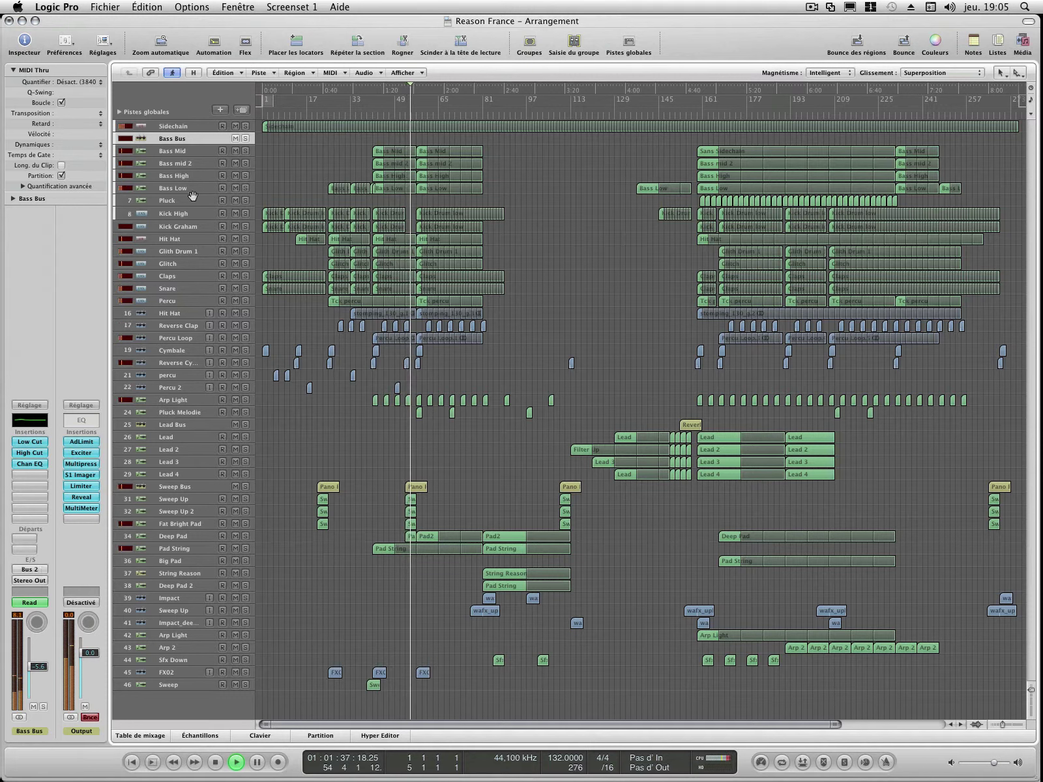
# - Inspect the channel strips of the Bass Mid and Bass mid 2 tracks, then deselect their regions
pyautogui.click(180, 154)
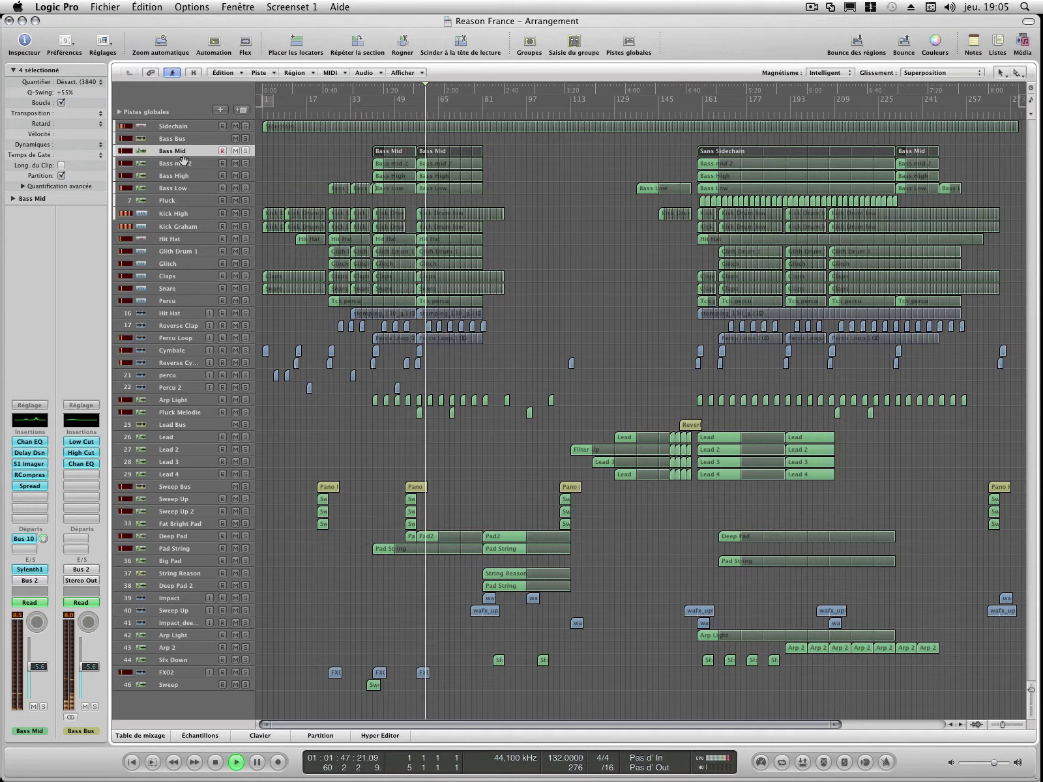
pyautogui.click(183, 163)
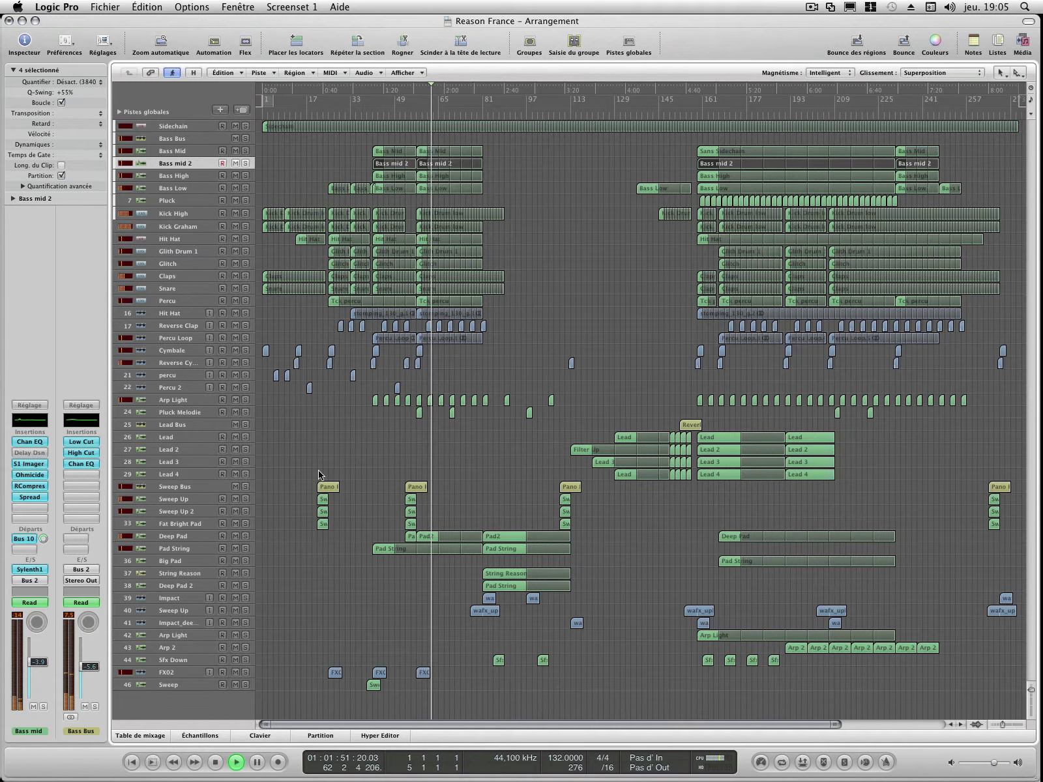
pyautogui.click(490, 475)
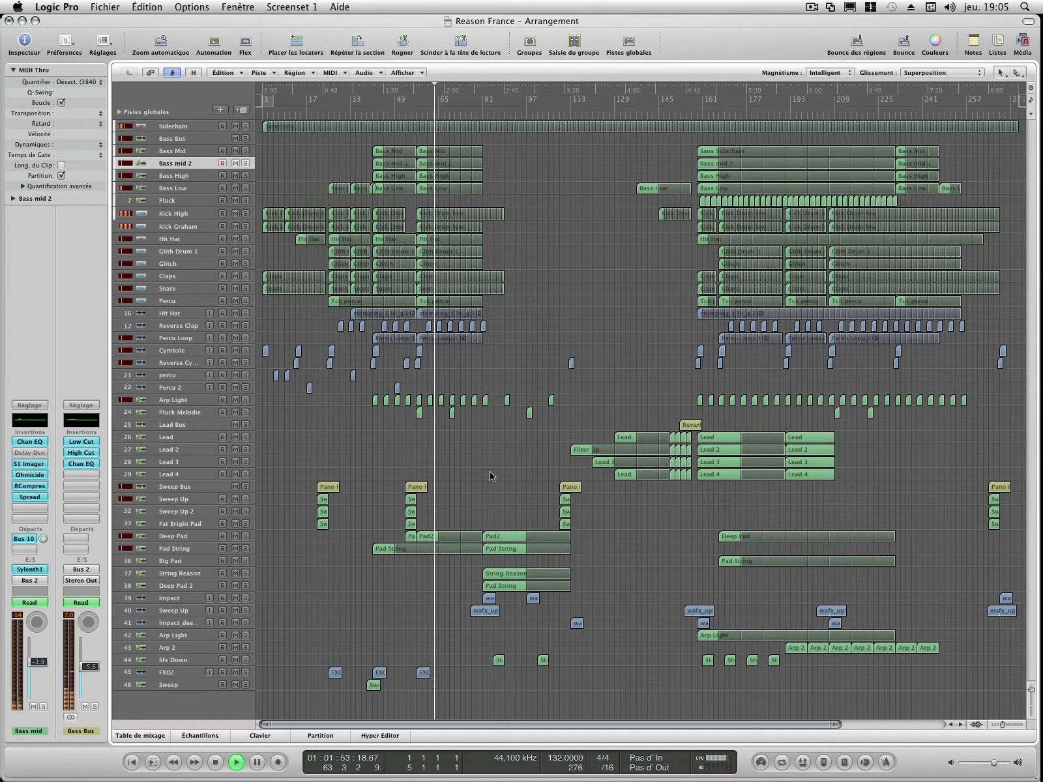
# - Open the first Pad String region in the piano roll, examine its notes, and close the editor
pyautogui.click(400, 548)
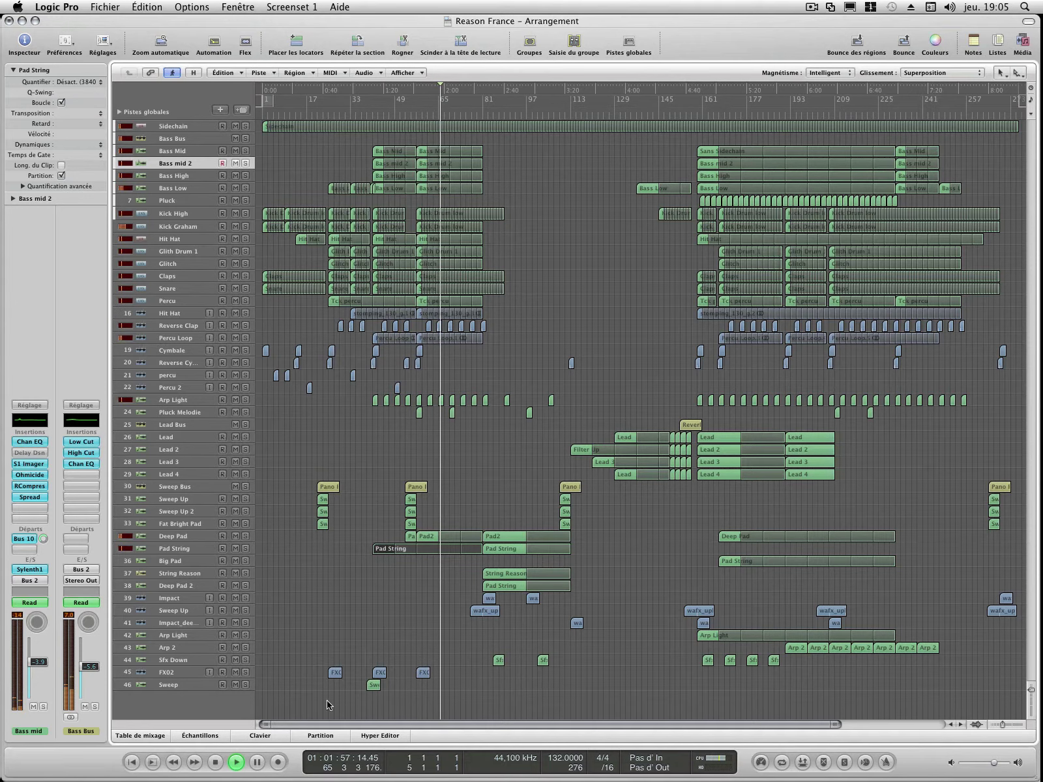
pyautogui.click(248, 738)
pyautogui.scroll(-5, 428, 606)
pyautogui.scroll(6, 428, 606)
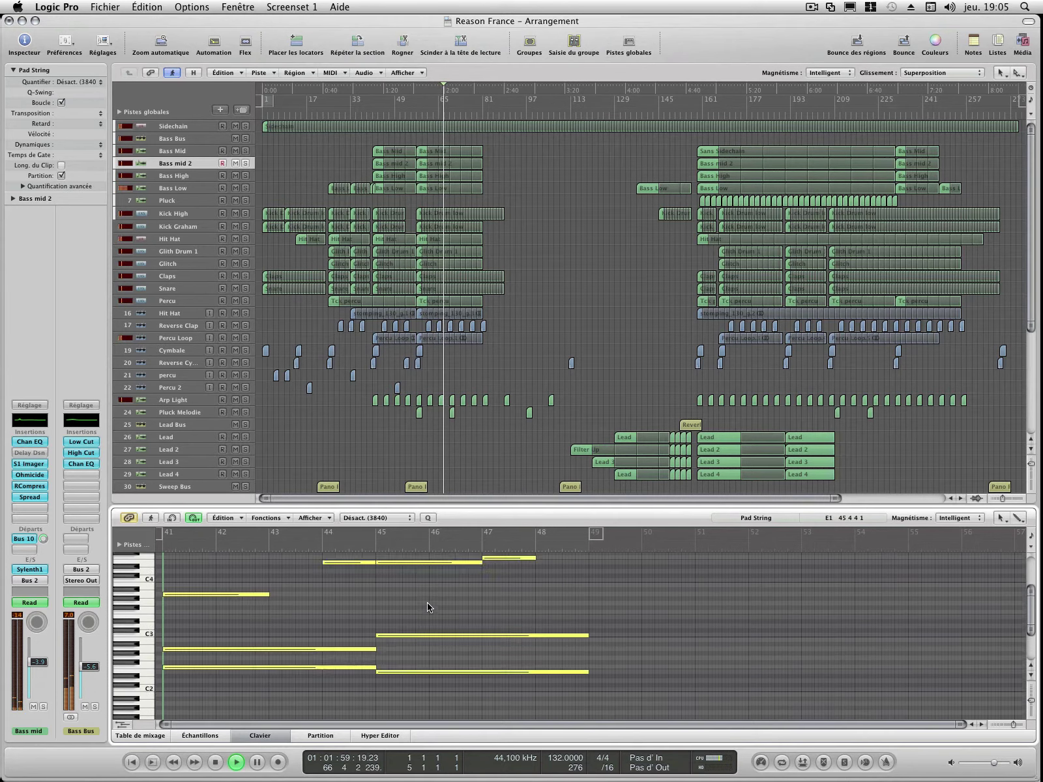
pyautogui.scroll(-2, 428, 606)
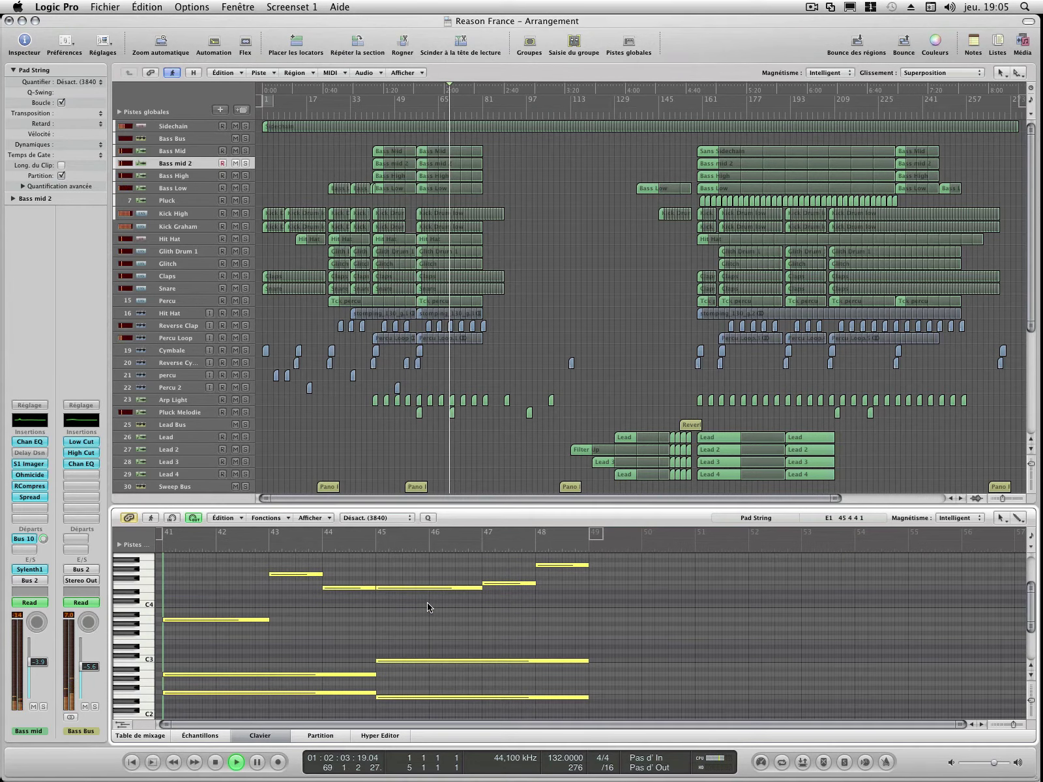
pyautogui.click(260, 735)
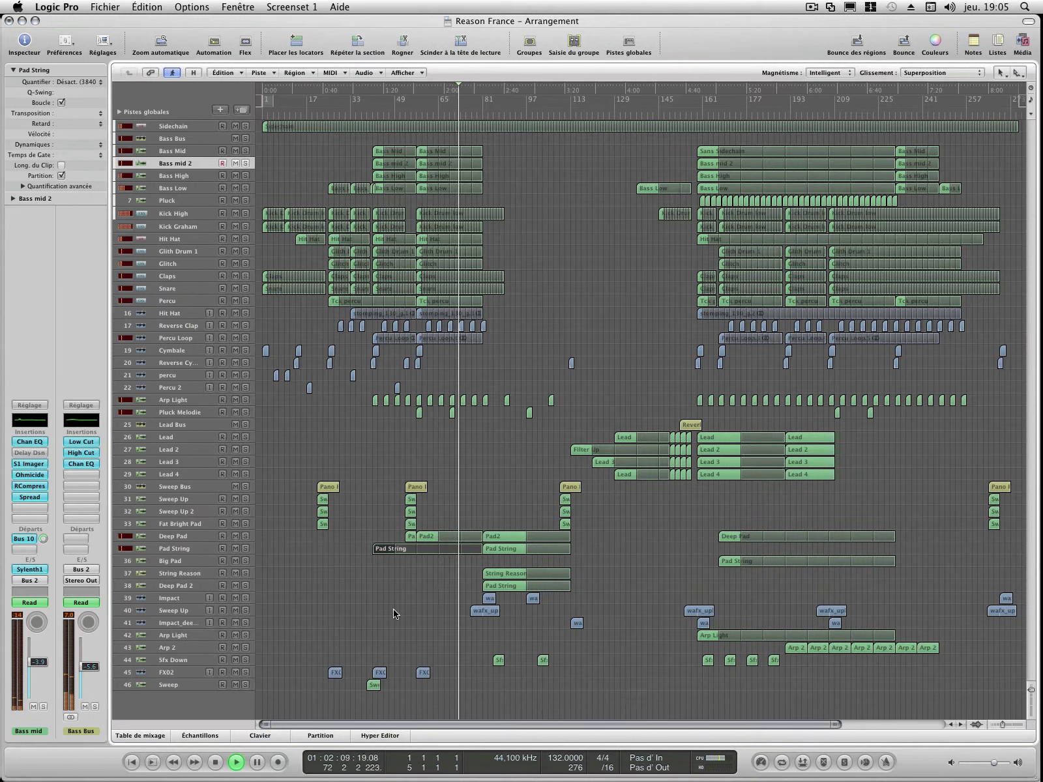
# - Select the String Reason region, switch to Reason, and show the Big Meter for the first audio output pair
pyautogui.click(498, 576)
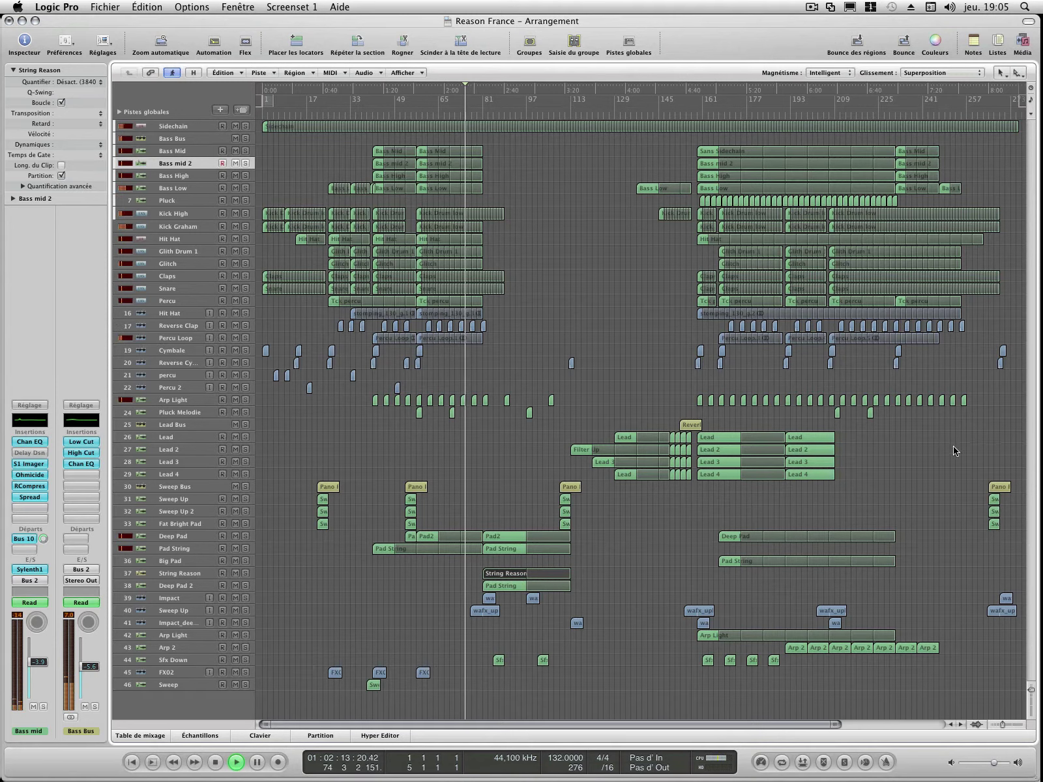
pyautogui.click(1023, 481)
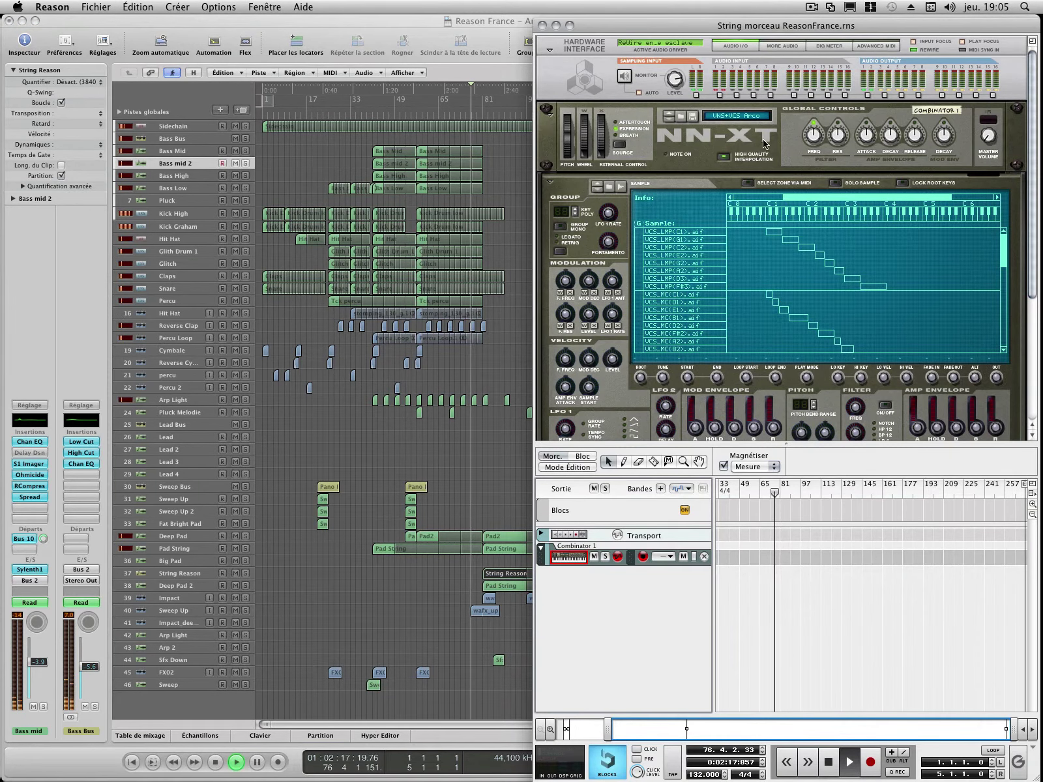
pyautogui.click(867, 95)
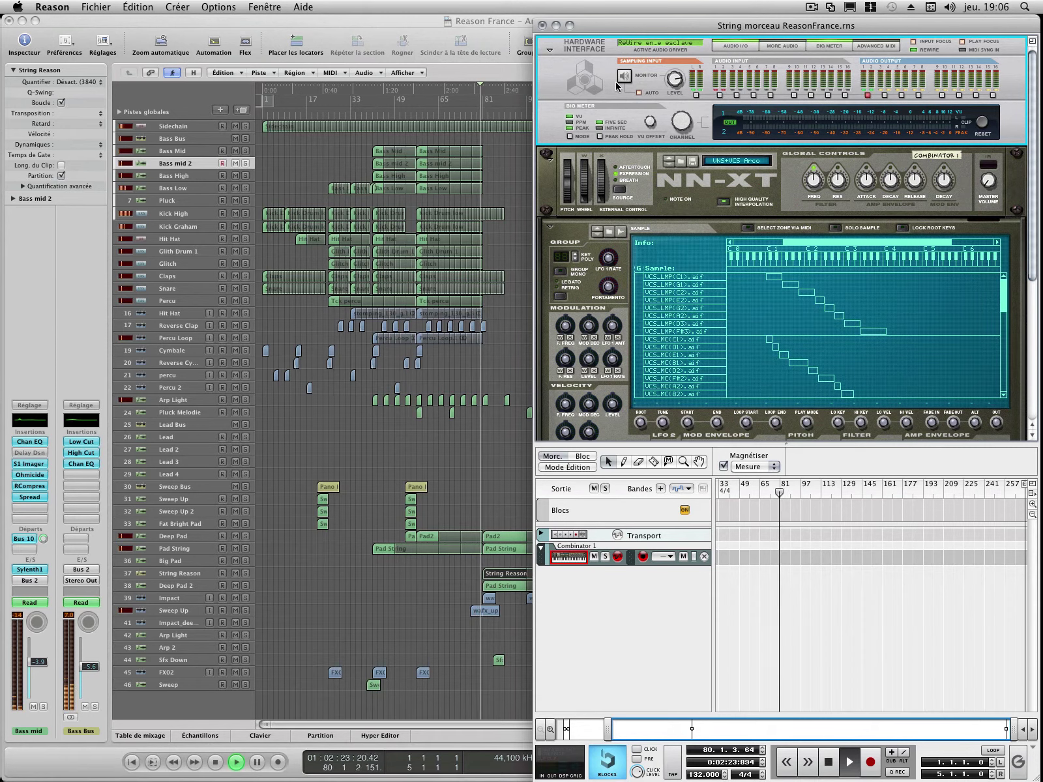
# - Inspect the NN-XT cabling on the back of the rack, return to the front, and switch back to Logic Pro
pyautogui.press('Tab')
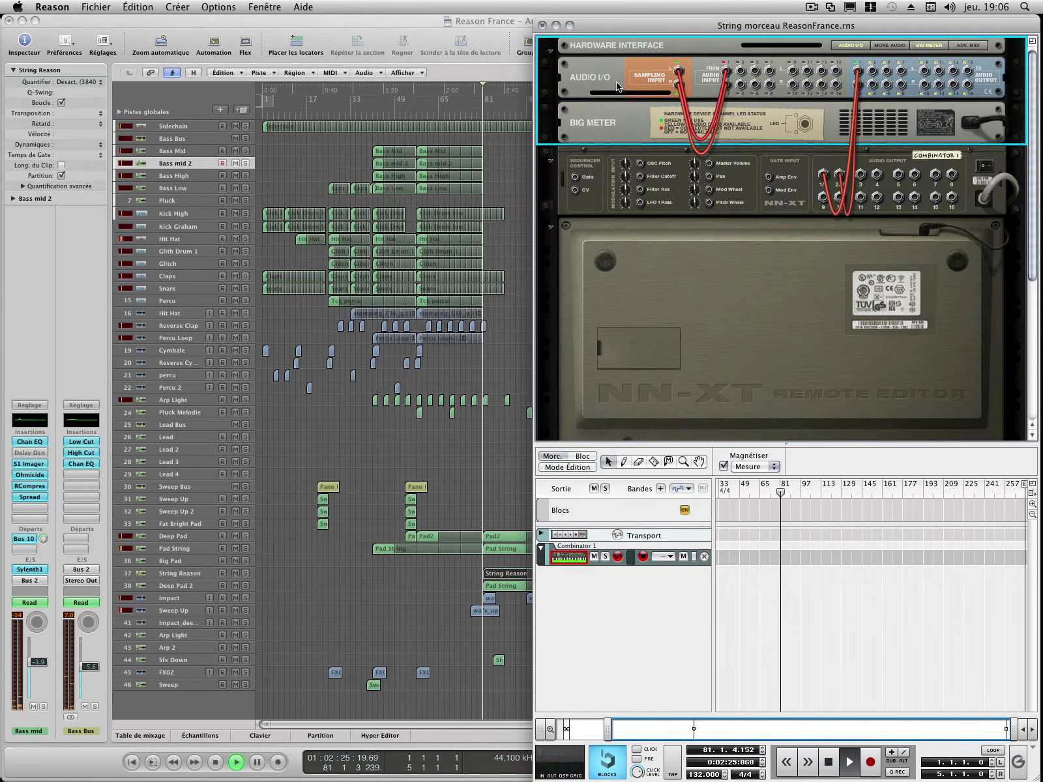
pyautogui.press('Tab')
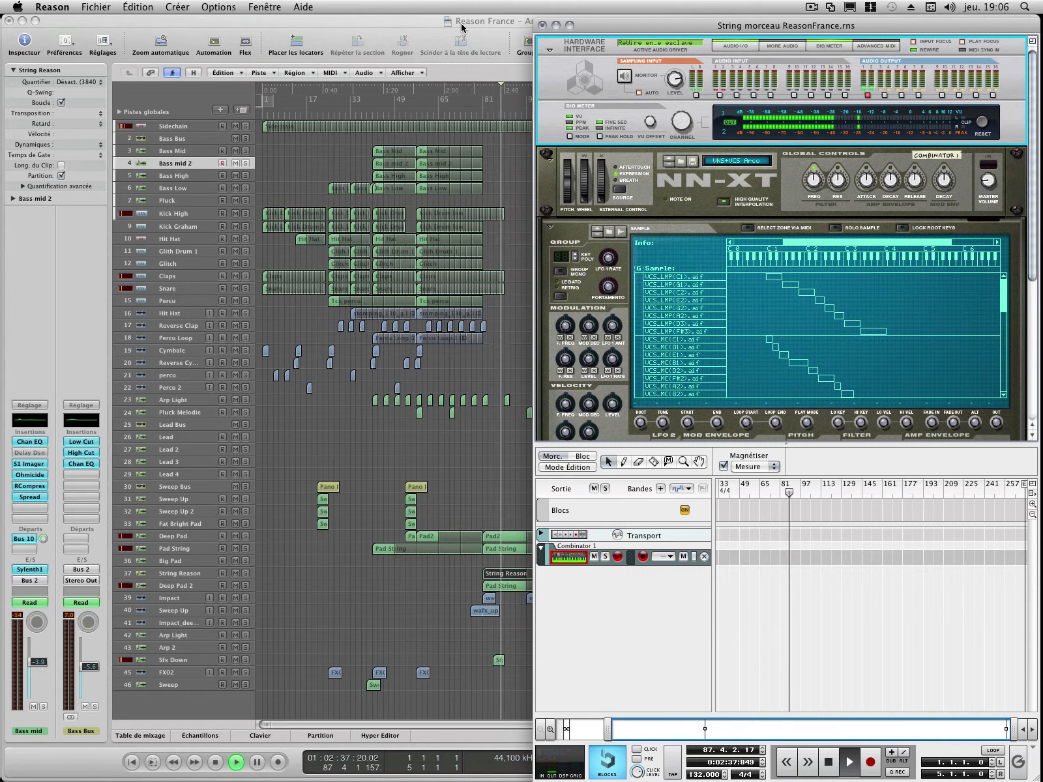
pyautogui.click(473, 470)
# - Select the String Reason region and show enlarged tracks with automation to view its volume curve
pyautogui.click(506, 576)
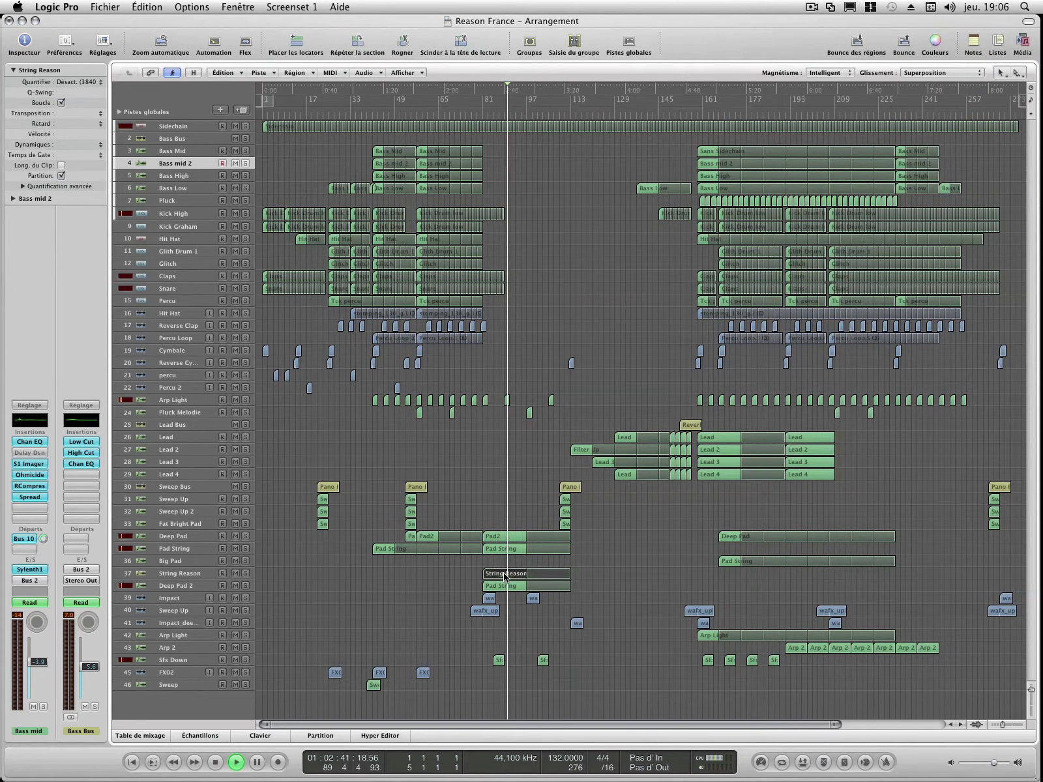
pyautogui.hotkey('ctrl', 'Down')
pyautogui.hotkey('ctrl', 'Down')
pyautogui.hotkey('ctrl', 'Down')
pyautogui.press('a')
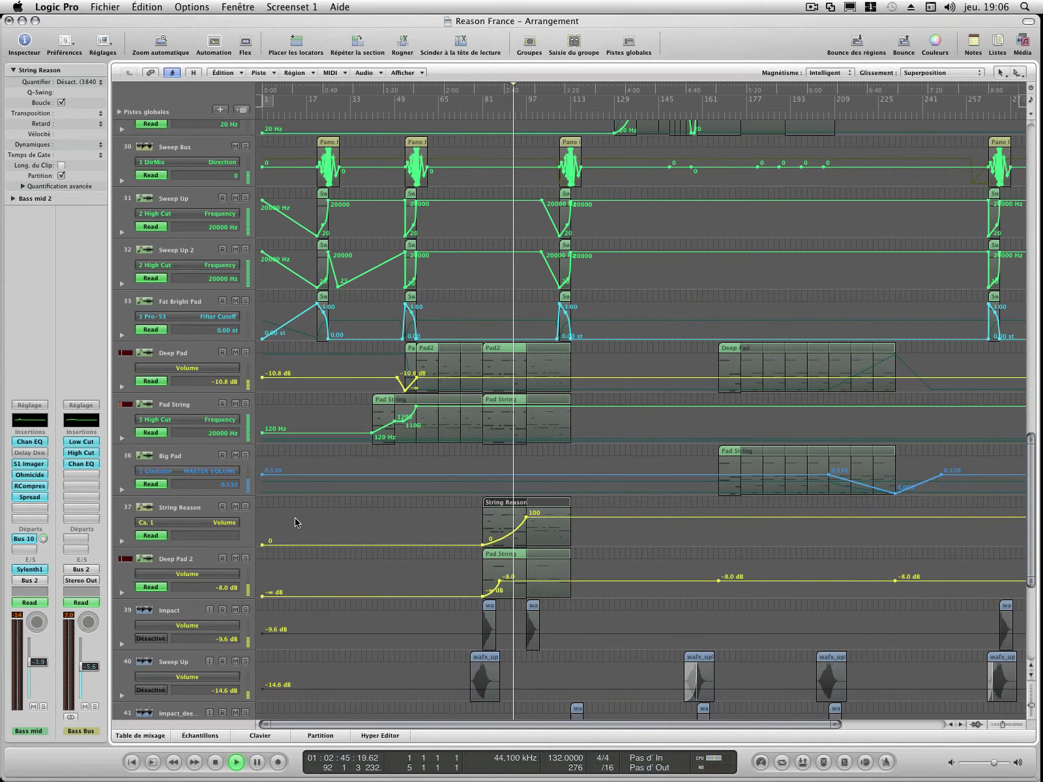
# - Hide the track automation and shrink the tracks back to the full arrangement overview
pyautogui.press('a')
pyautogui.hotkey('ctrl', 'Up')
pyautogui.hotkey('ctrl', 'Up')
pyautogui.hotkey('ctrl', 'Up')
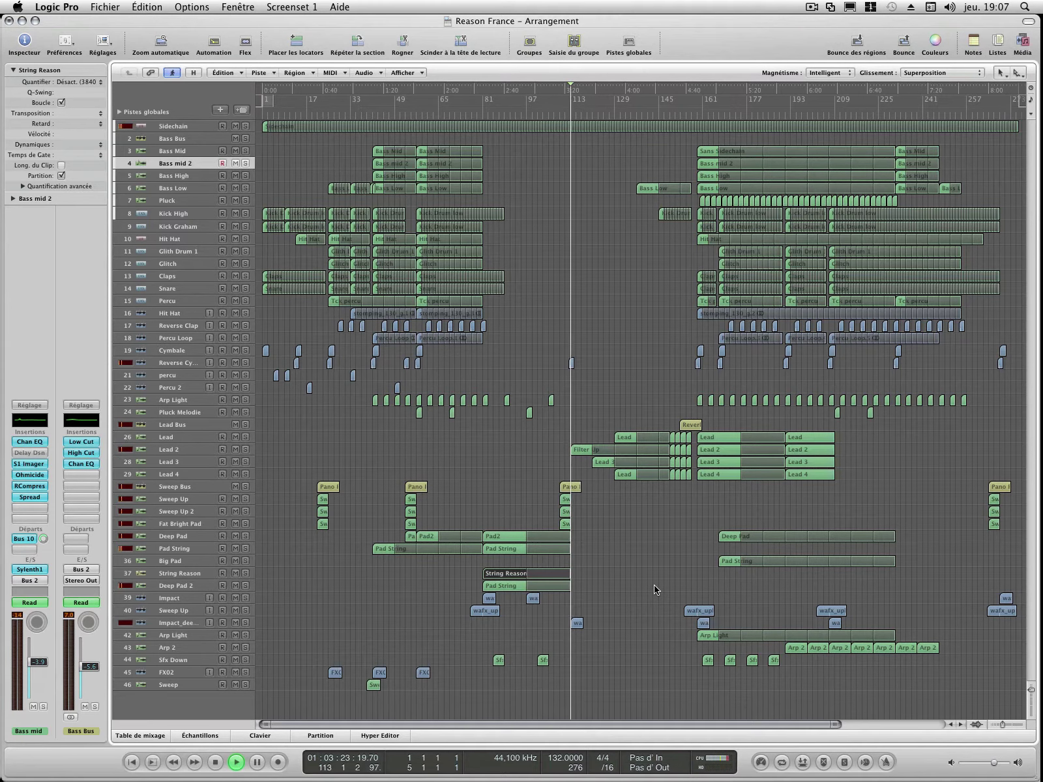
# - Select the Filter Up region on the Lead 2 track and display its notes in the piano roll
pyautogui.click(585, 454)
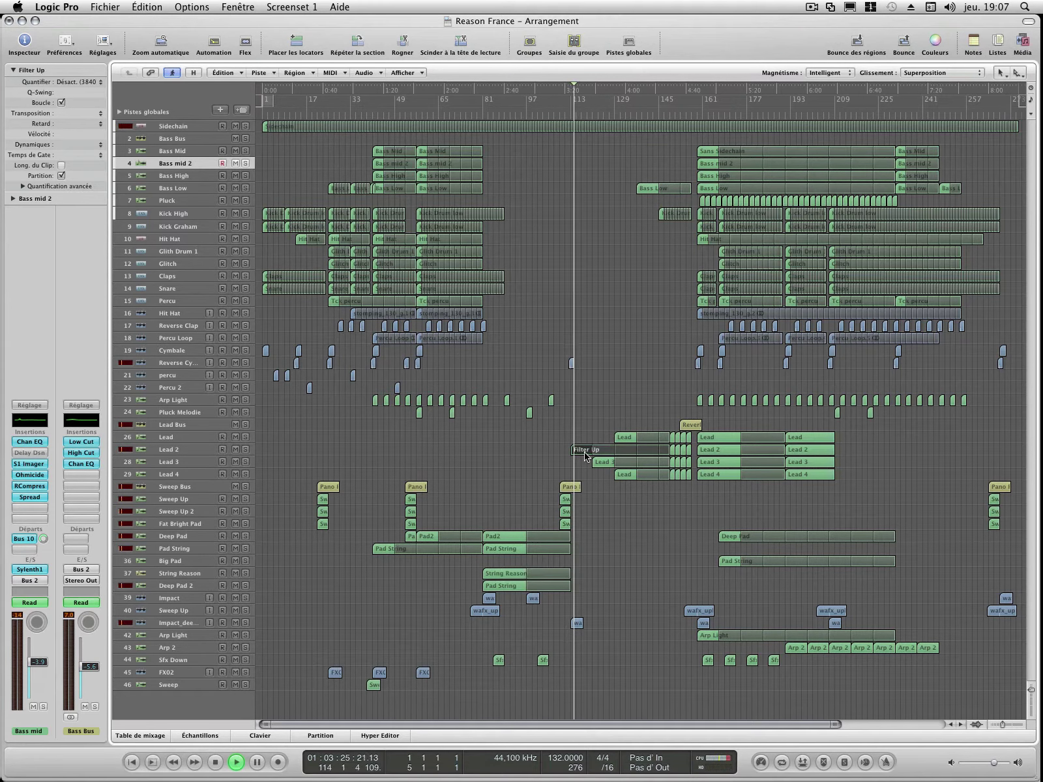
pyautogui.press('a')
pyautogui.press('a')
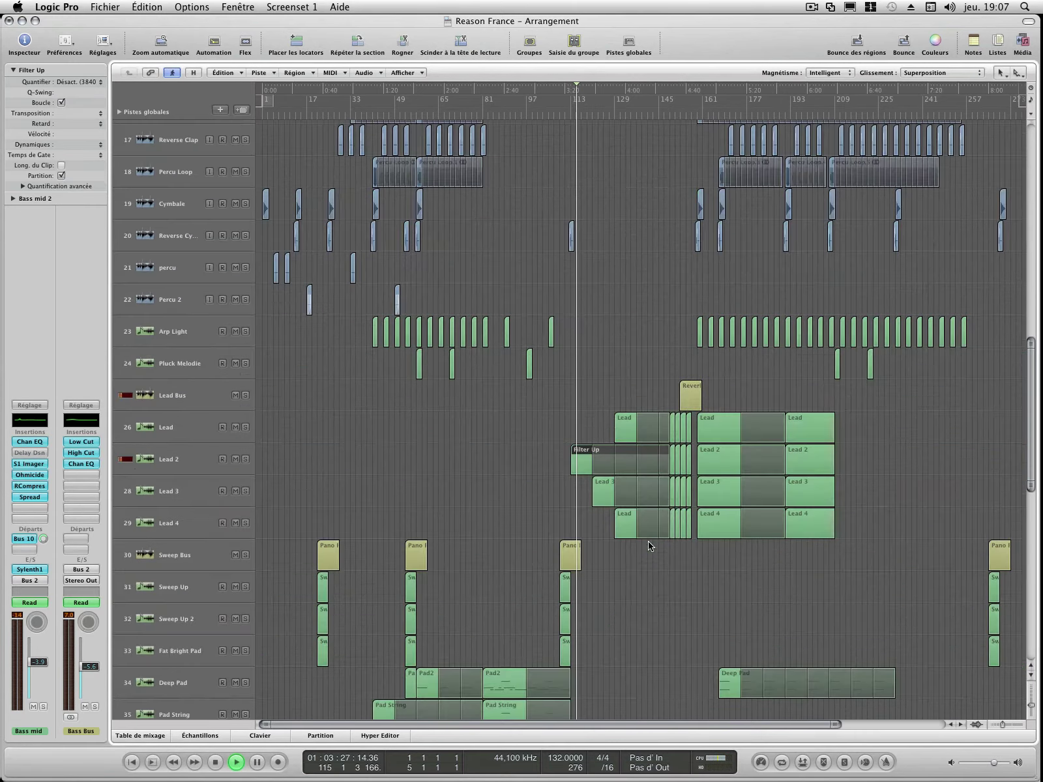
pyautogui.click(261, 736)
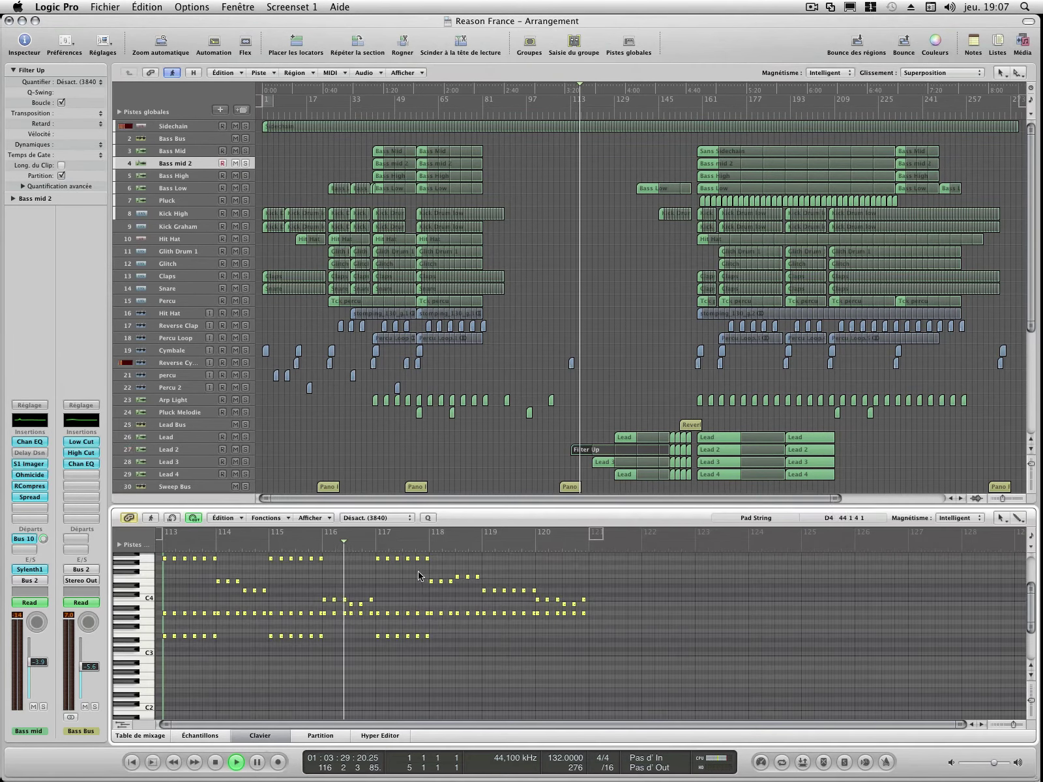
pyautogui.scroll(3, 422, 599)
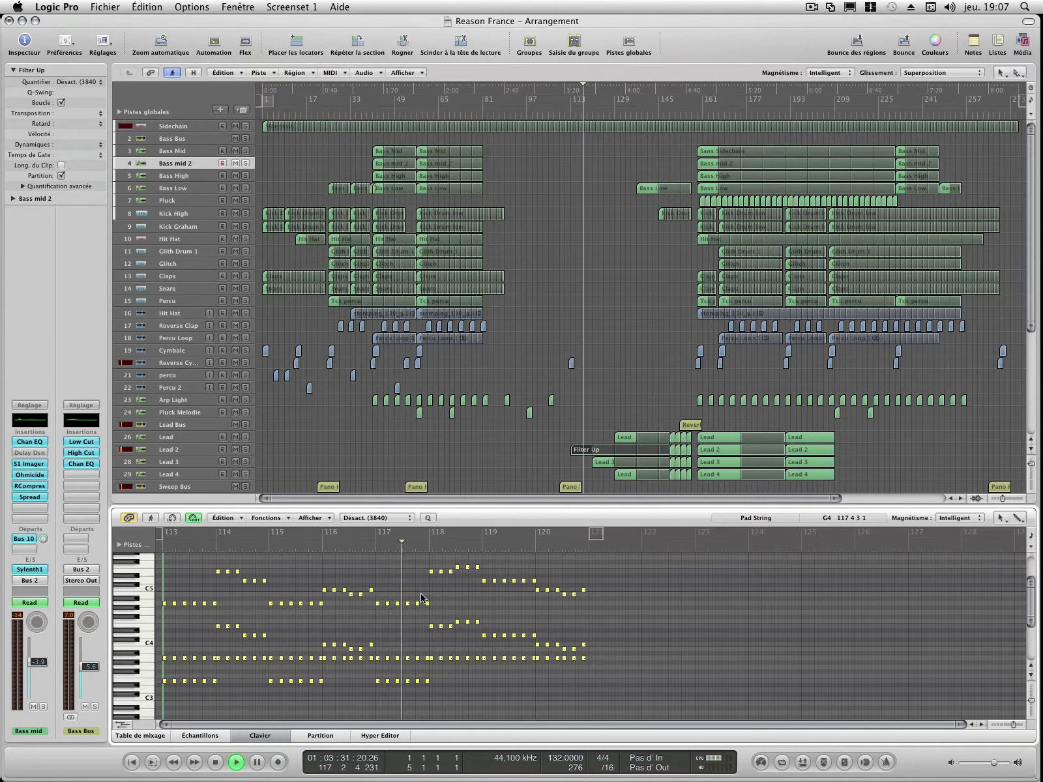
pyautogui.scroll(2, 421, 597)
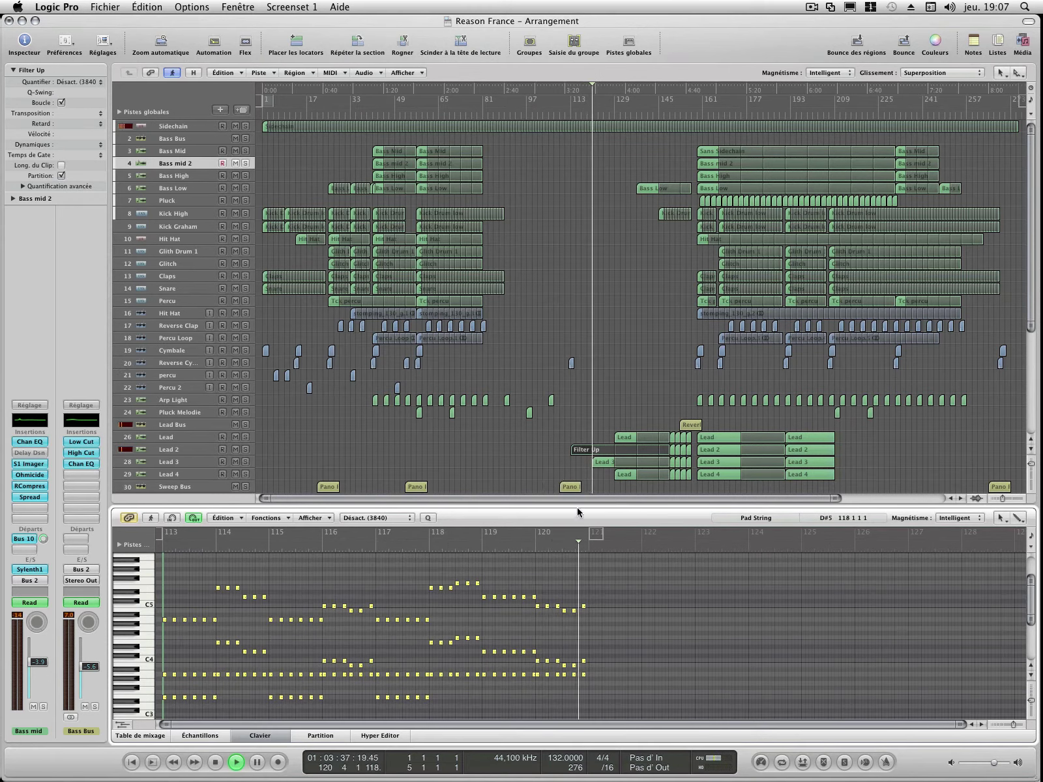
# - Compare the notes of the first Lead 3, Lead 4 and Lead regions in the piano roll
pyautogui.click(599, 463)
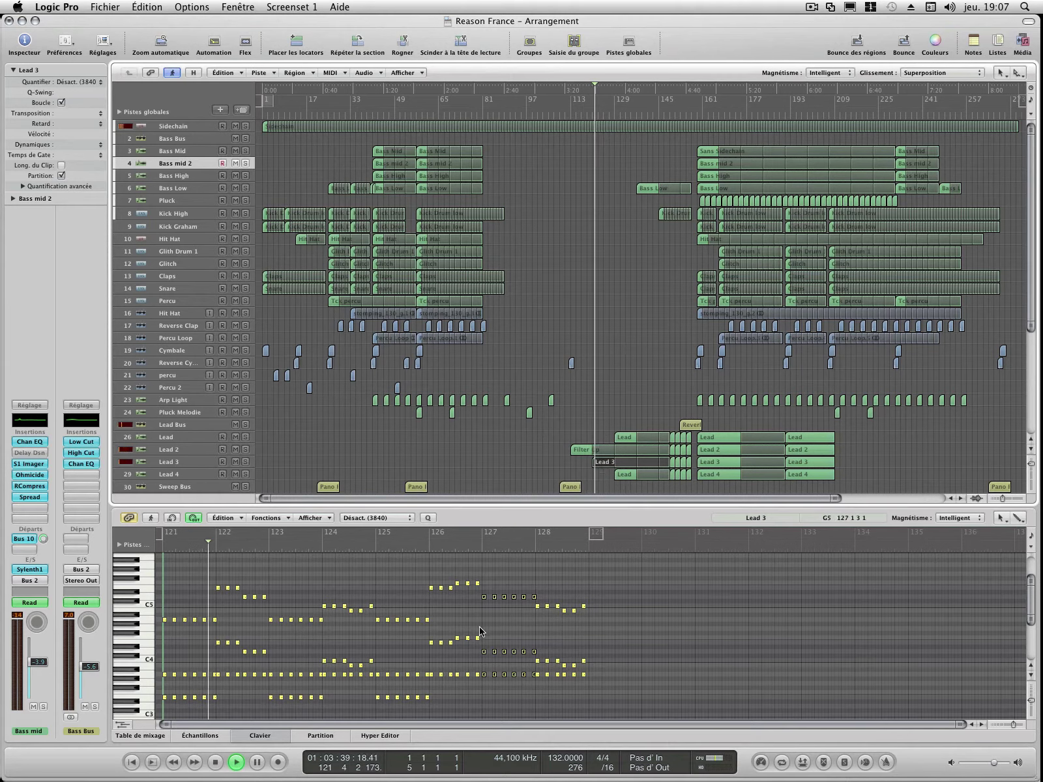
pyautogui.click(624, 475)
pyautogui.click(628, 442)
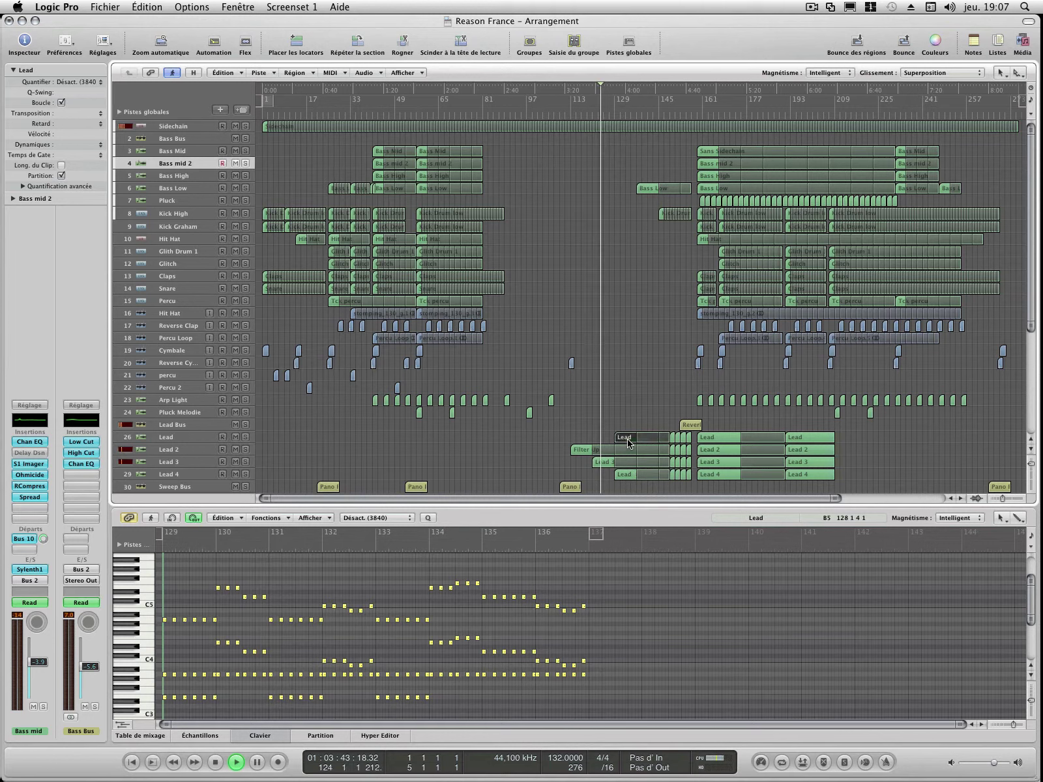
pyautogui.click(512, 440)
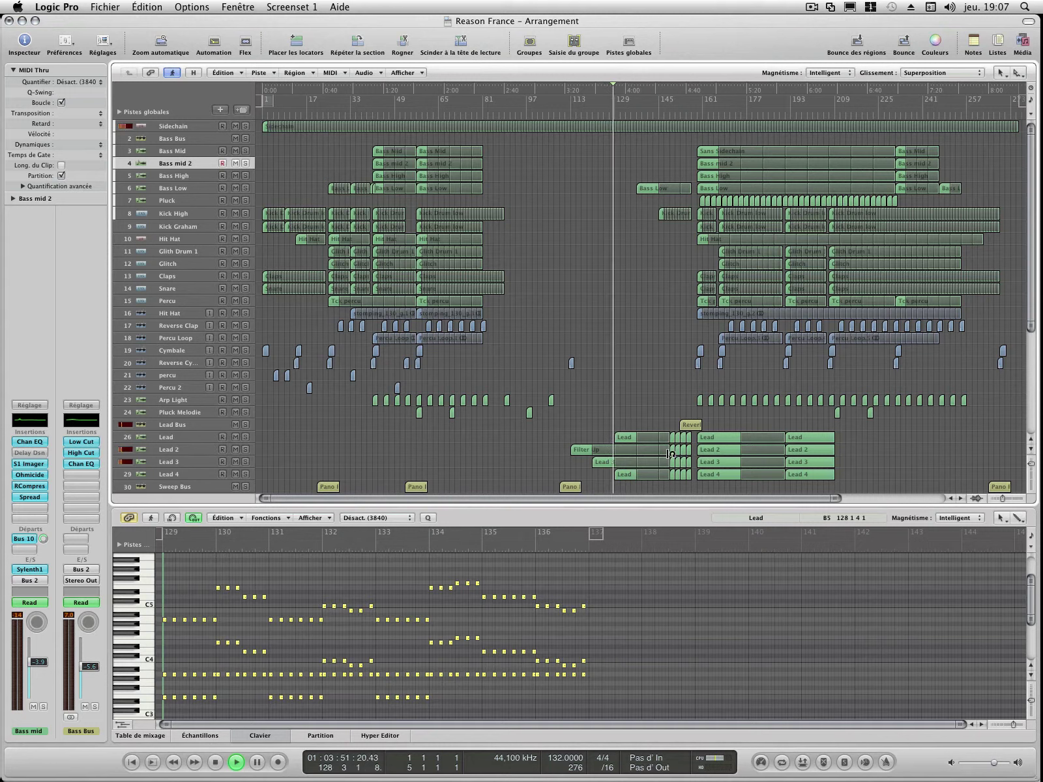
pyautogui.click(626, 475)
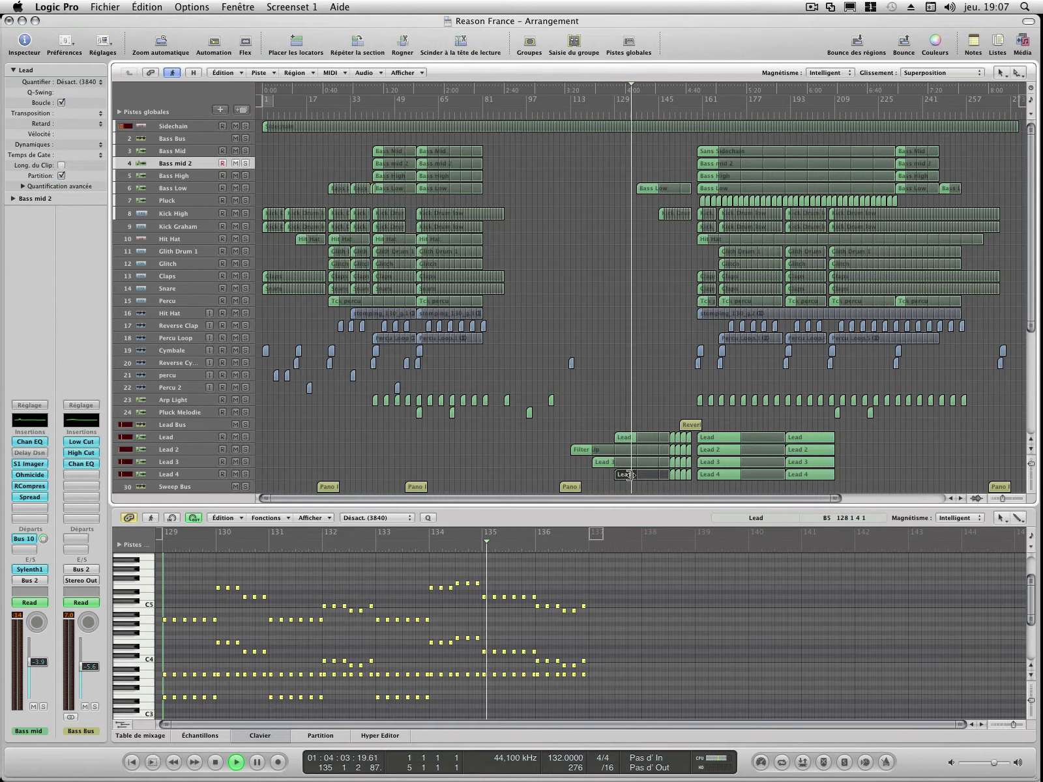
pyautogui.click(625, 436)
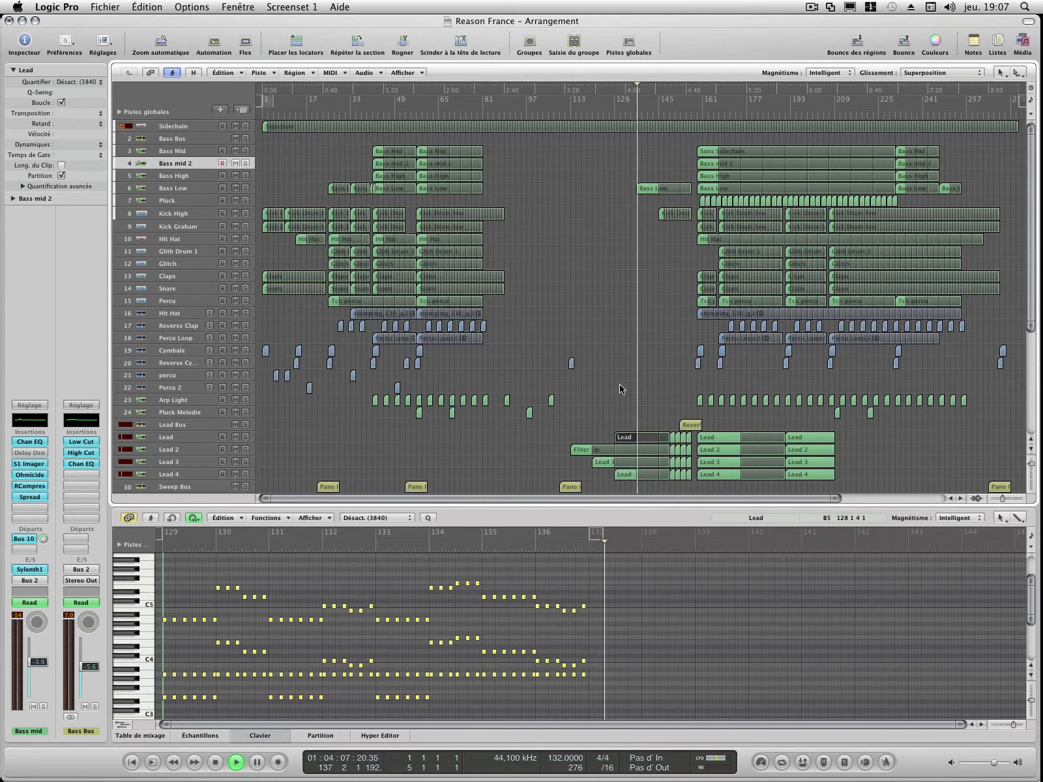
# - View the notes of the Bass Low region at bar 137 and the Kick Drum low region at bar 145, and clear the selection
pyautogui.click(651, 189)
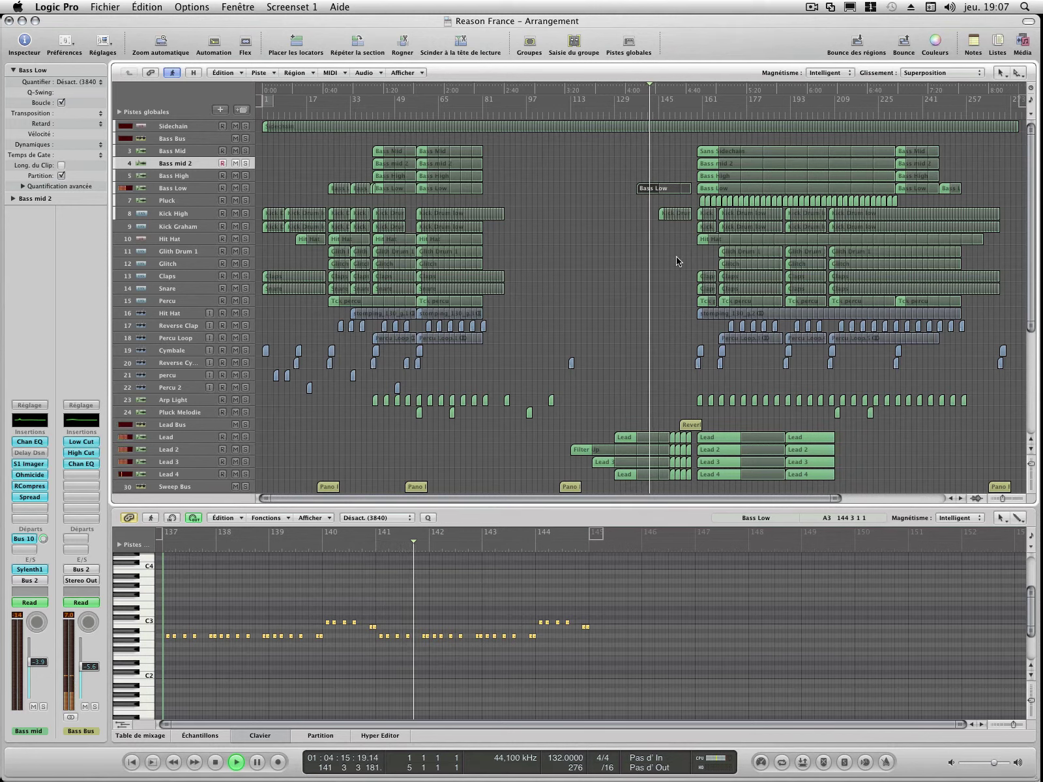
pyautogui.click(660, 215)
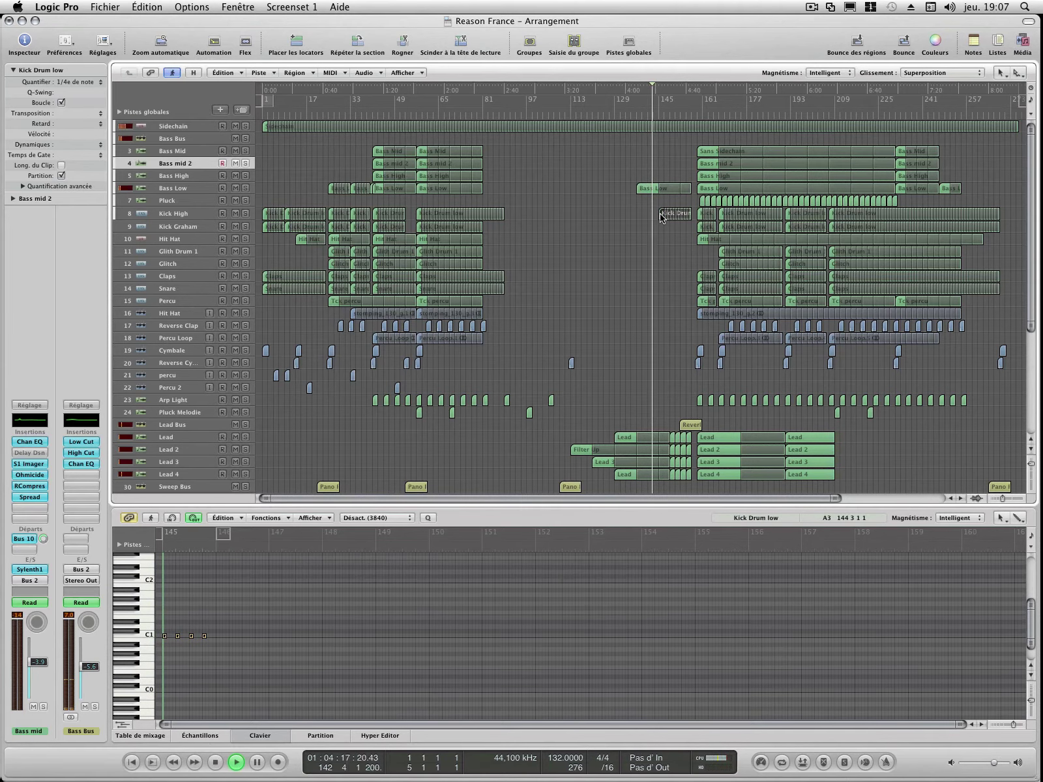
pyautogui.click(627, 287)
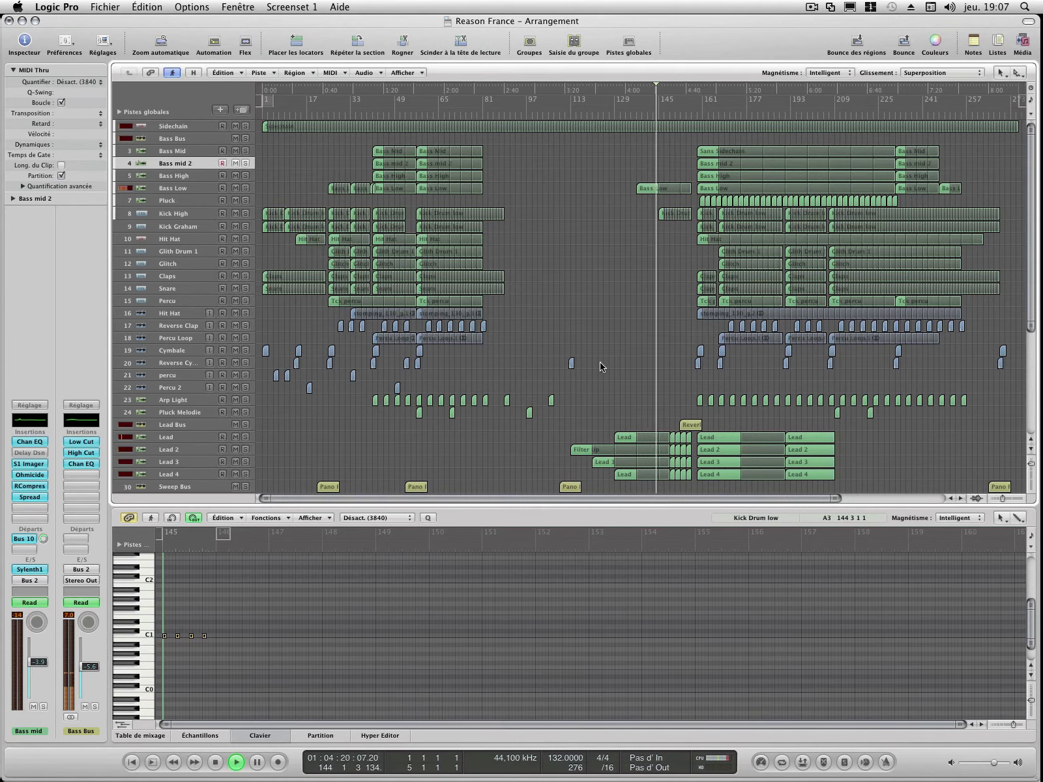
# - View the notes of the first short Lead region at bar 149, and deselect it with the lead and sweep tracks in view
pyautogui.click(673, 438)
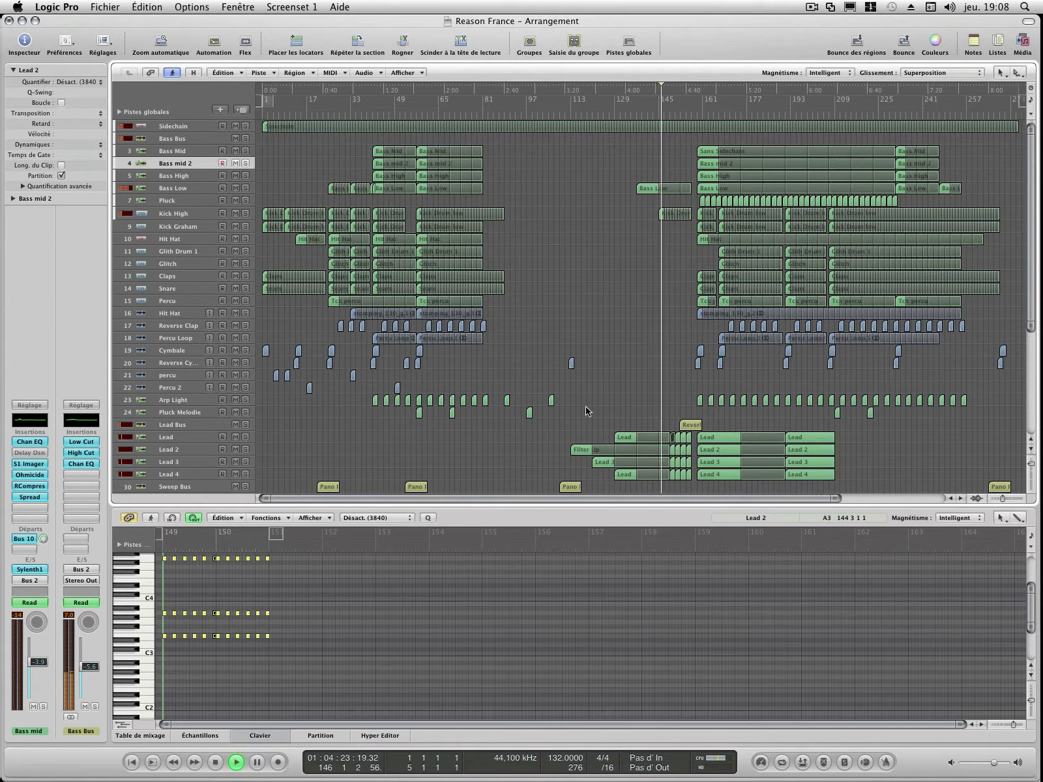
pyautogui.scroll(3, 396, 610)
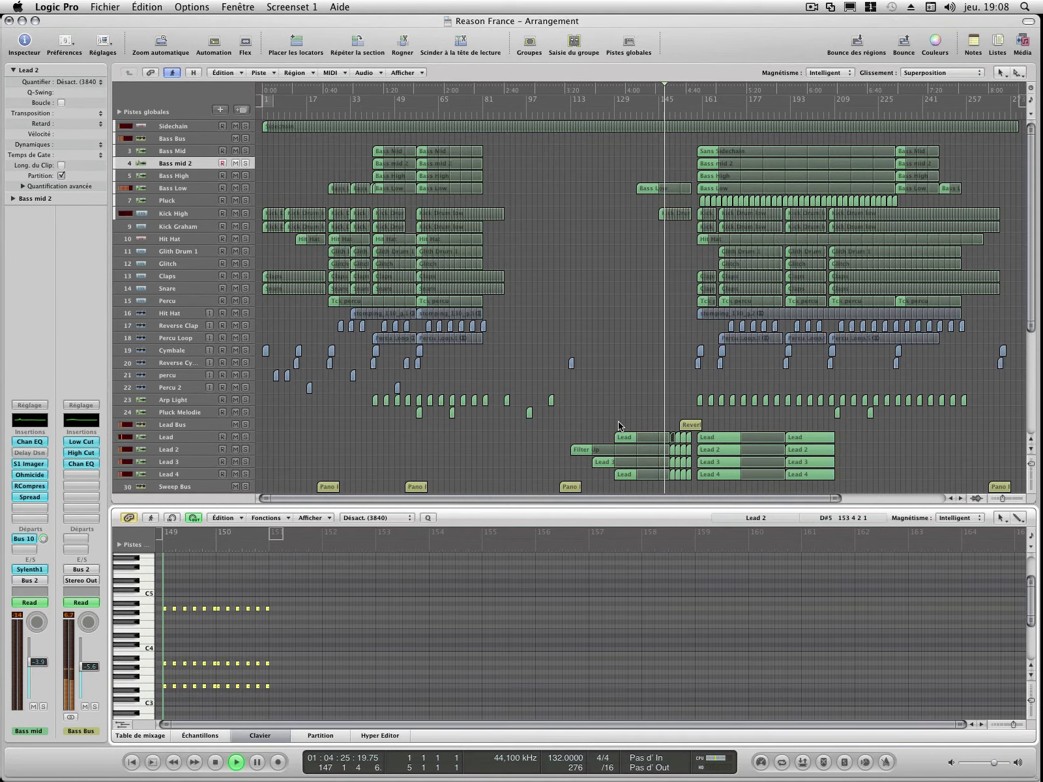
pyautogui.click(623, 384)
pyautogui.scroll(-4, 645, 368)
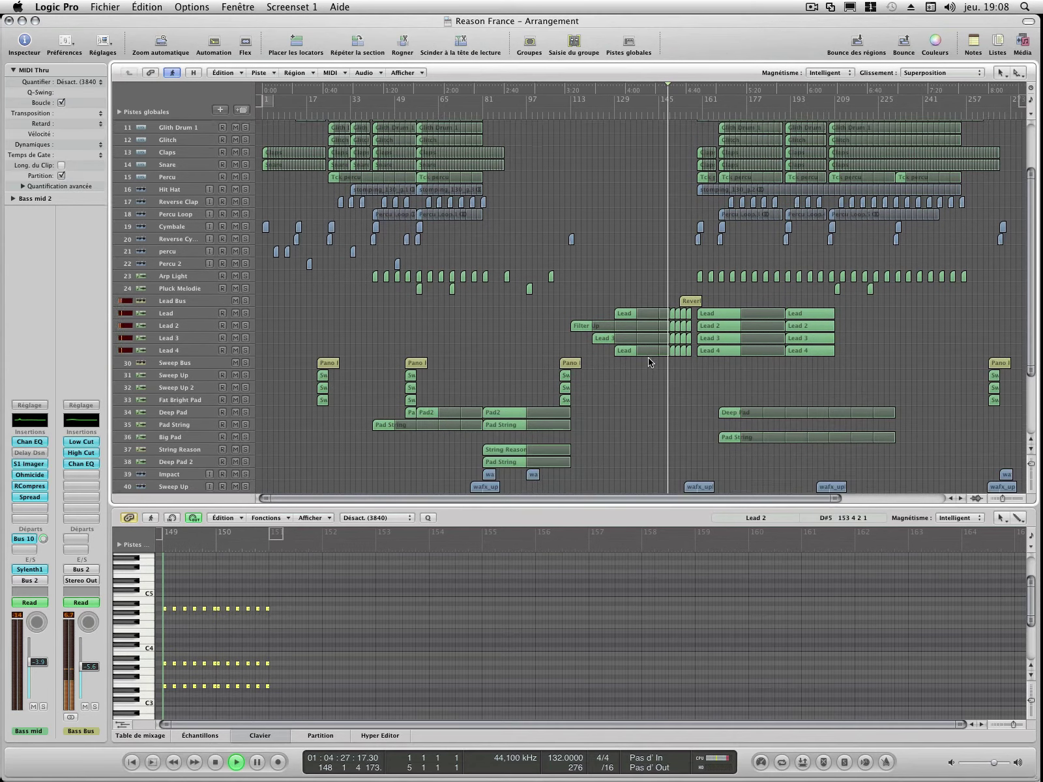
pyautogui.scroll(-1, 648, 362)
pyautogui.scroll(1, 728, 319)
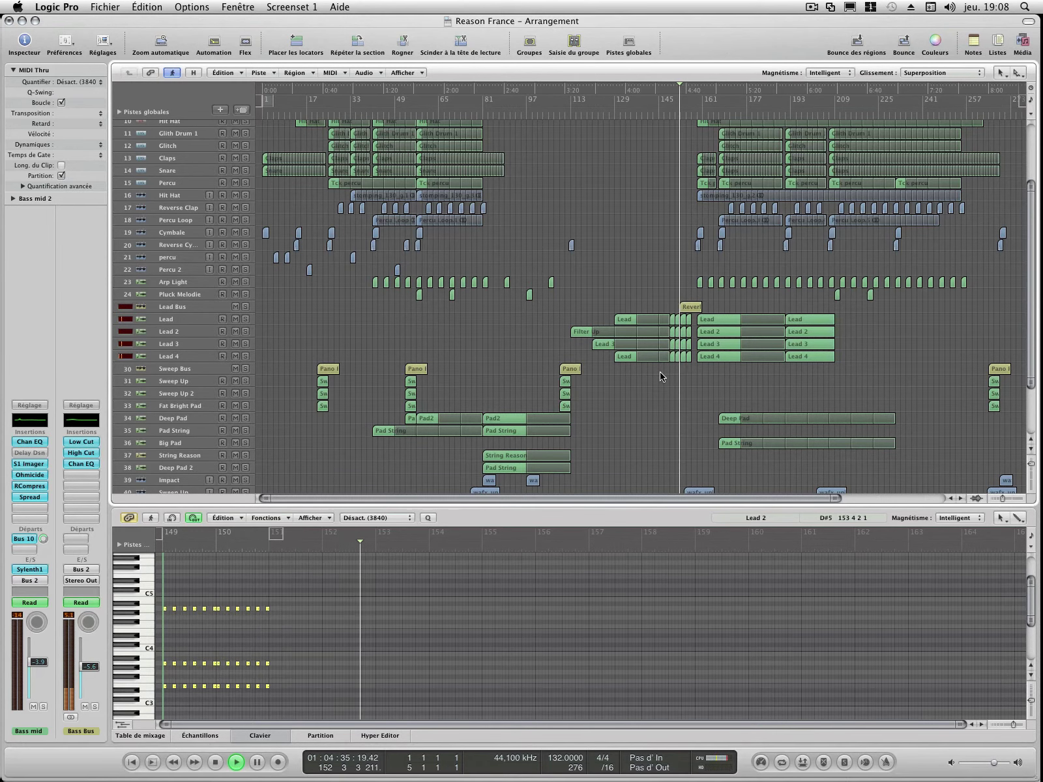
# - Show track automation and examine the filter and reverb curves on the Lead Bus and four lead tracks
pyautogui.press('a')
pyautogui.scroll(-10, 714, 378)
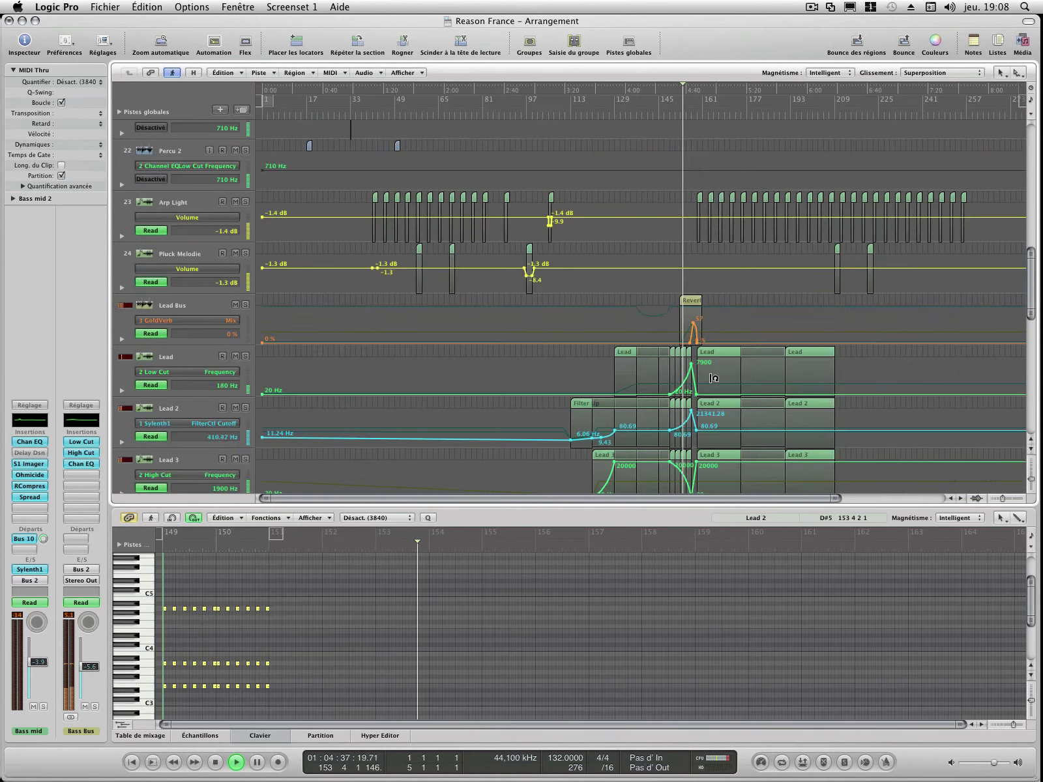
pyautogui.scroll(2, 707, 309)
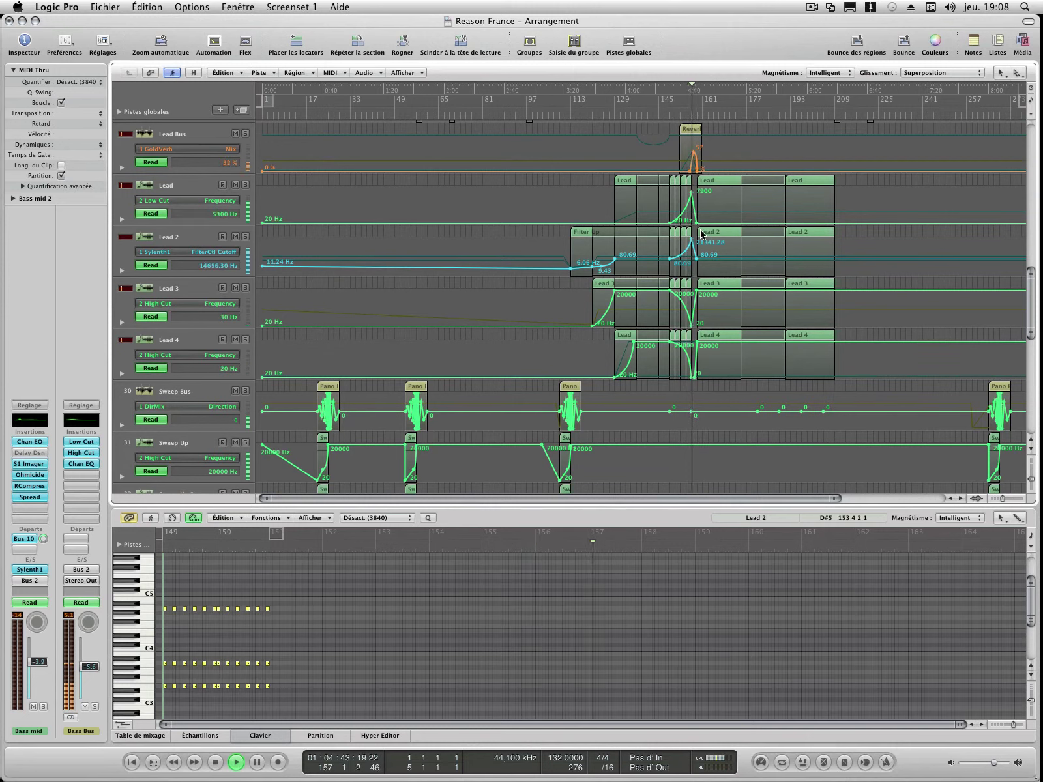
# - Select the Lead Bus track, inspect its GoldVerb settings, and close the plug-in window
pyautogui.click(203, 135)
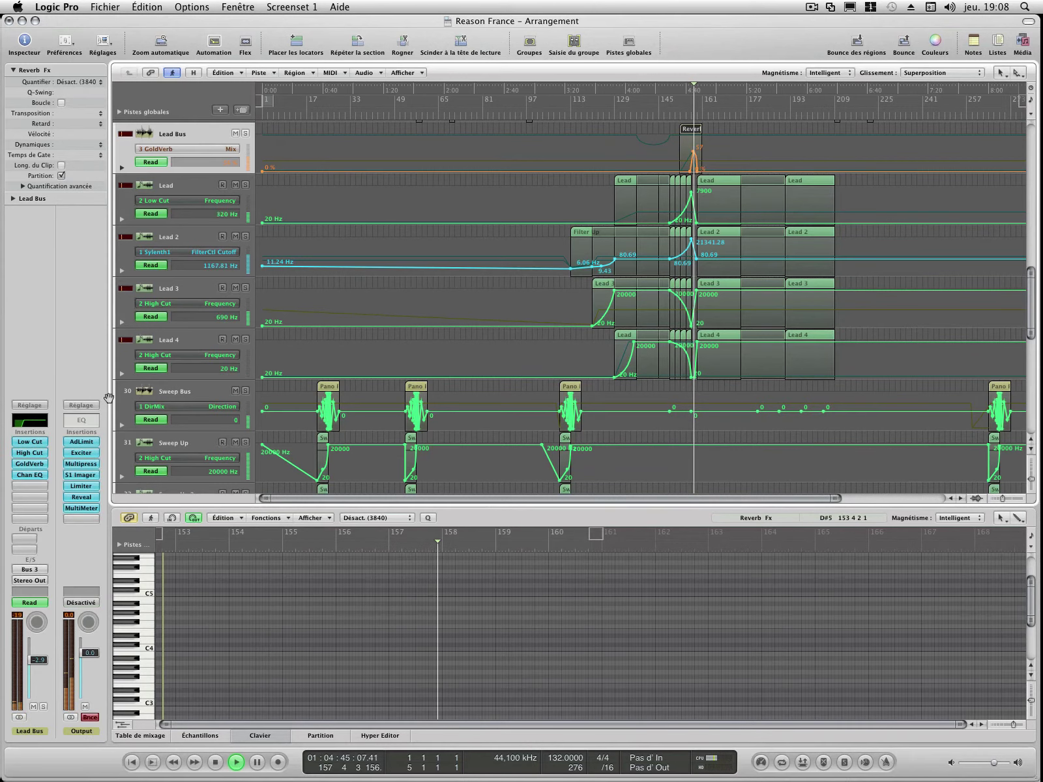
pyautogui.click(30, 463)
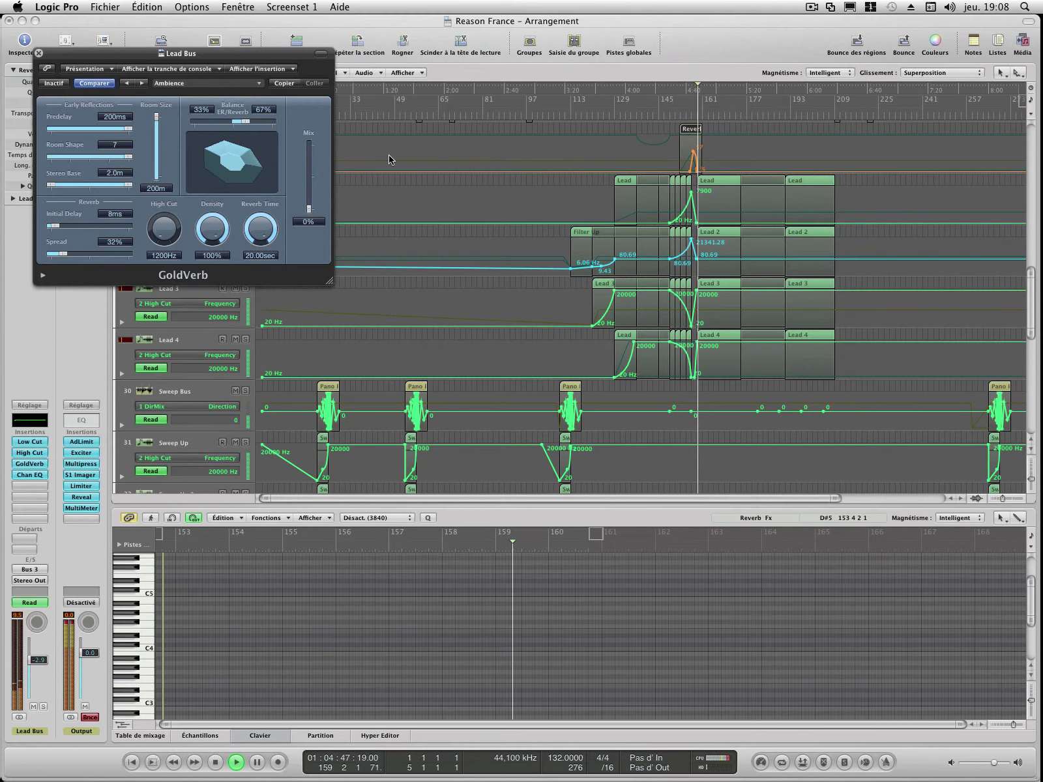
pyautogui.press('super+w')
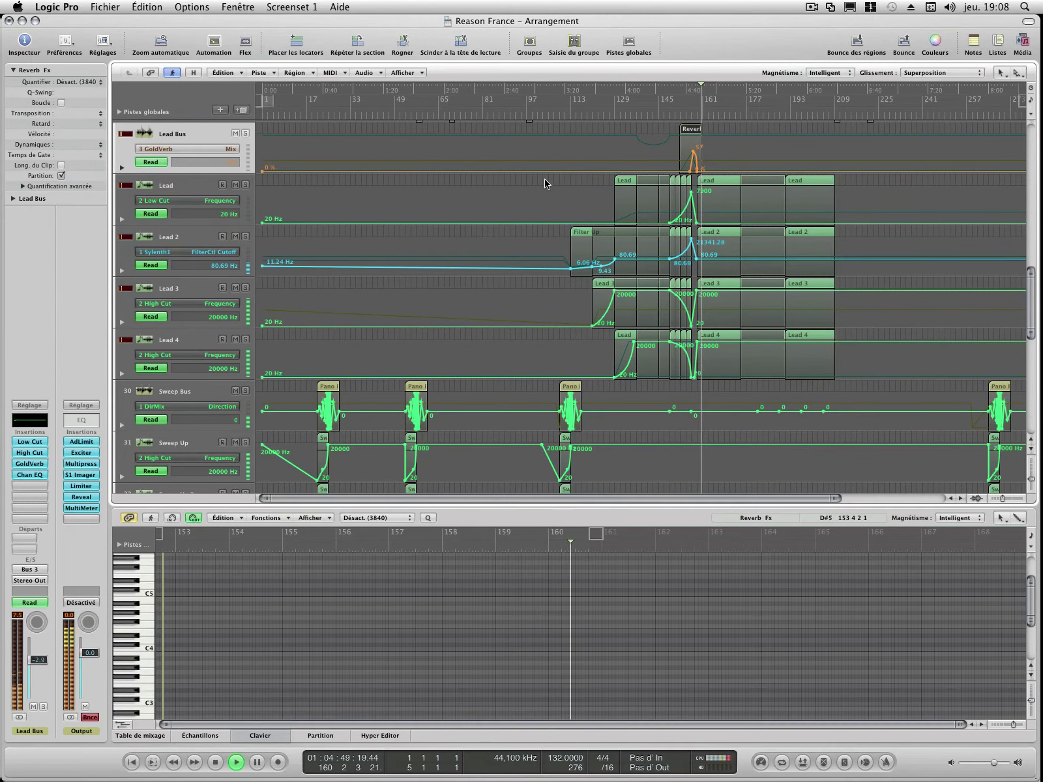
# - Remove the Direction automation points between the third and fourth Sweep Bus regions, and hide the track automation
pyautogui.scroll(-1, 656, 325)
pyautogui.scroll(-4, 655, 326)
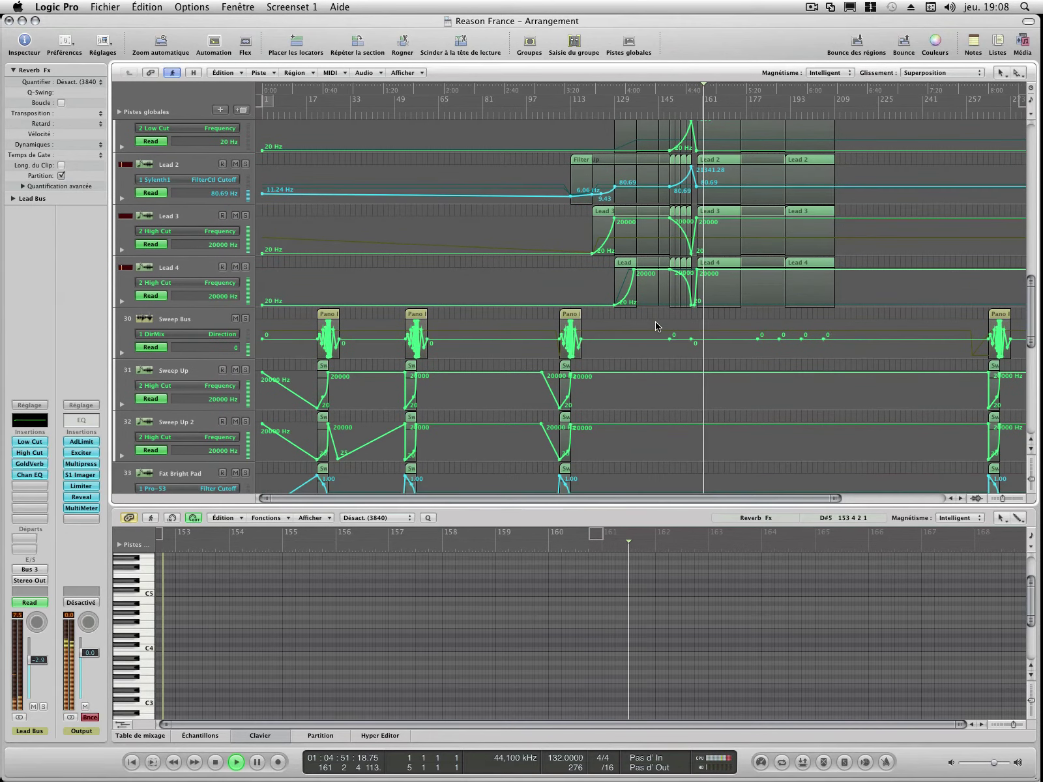
pyautogui.moveTo(820, 339); pyautogui.dragTo(631, 339)
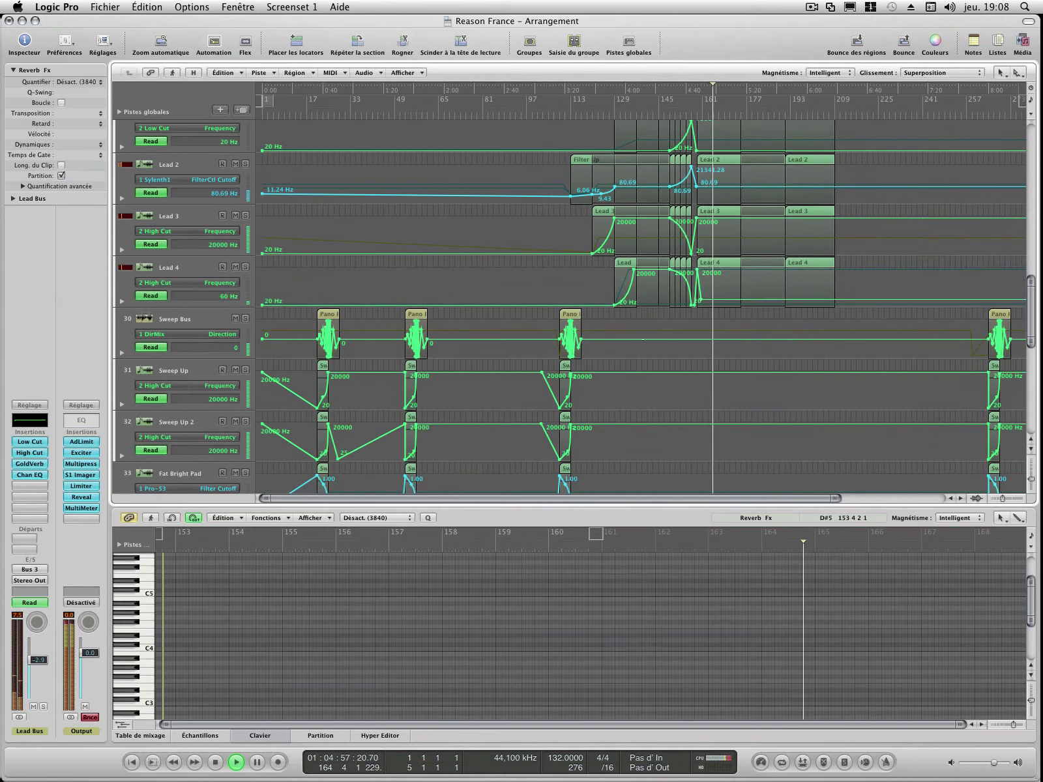
pyautogui.scroll(5, 770, 373)
pyautogui.press('a')
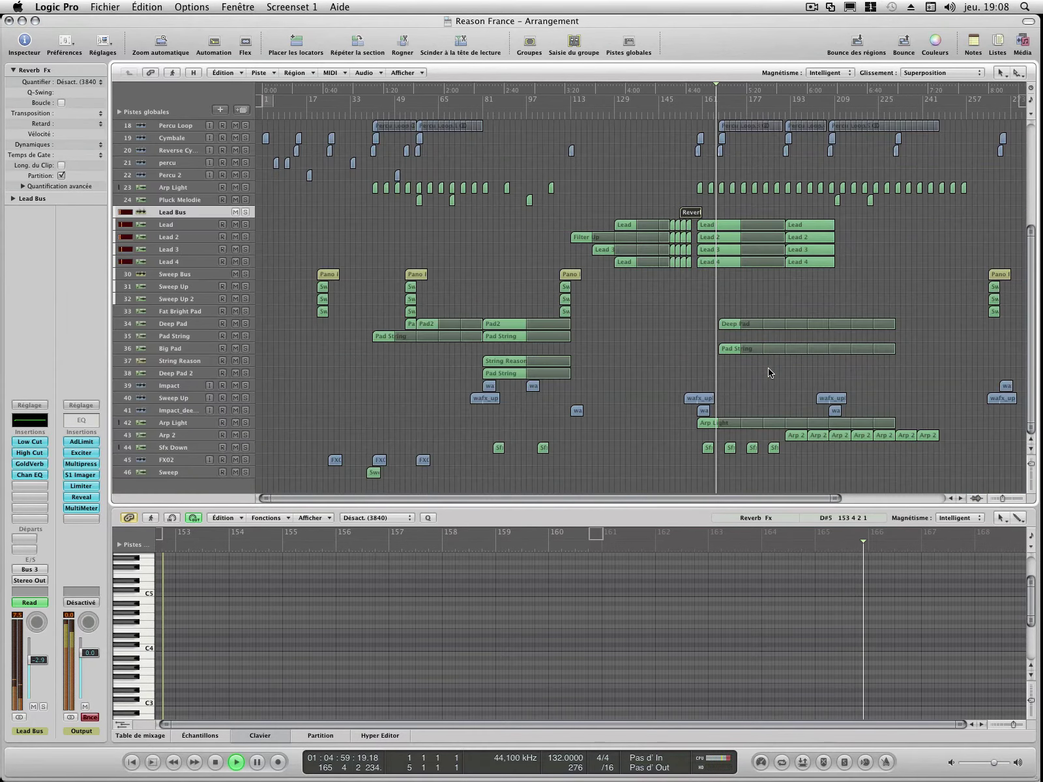
# - View the Pad String region of the Big Pad track in the piano roll, deselect it, and close the piano roll
pyautogui.scroll(5, 770, 373)
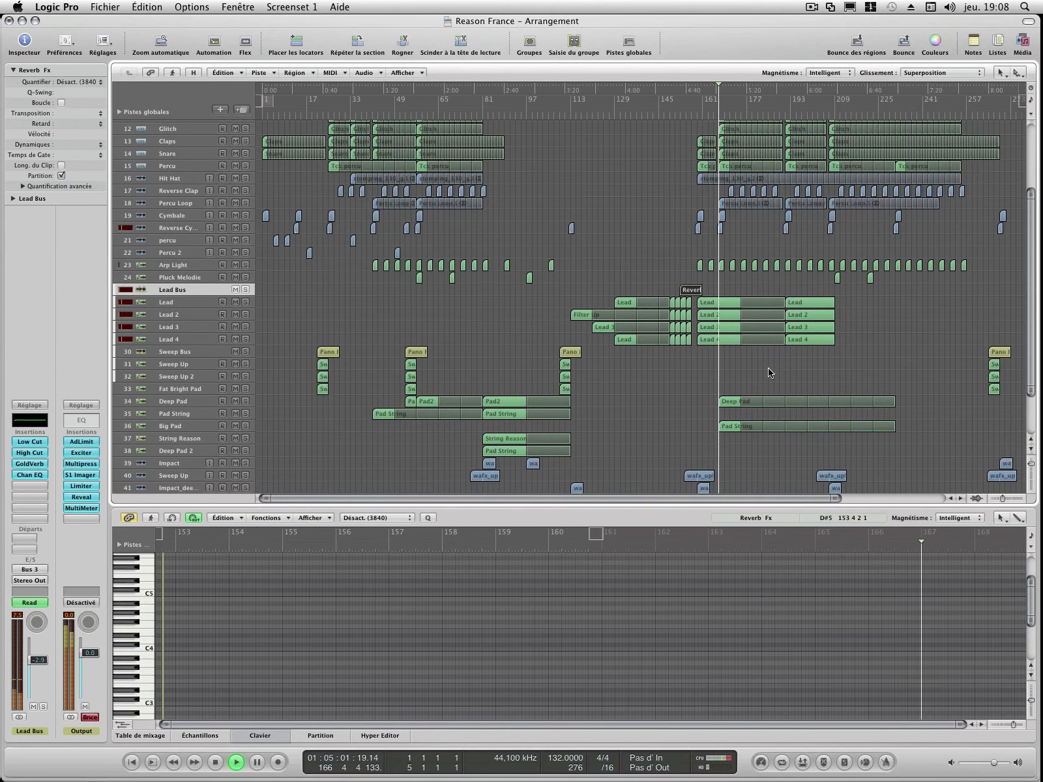
pyautogui.scroll(-5, 770, 372)
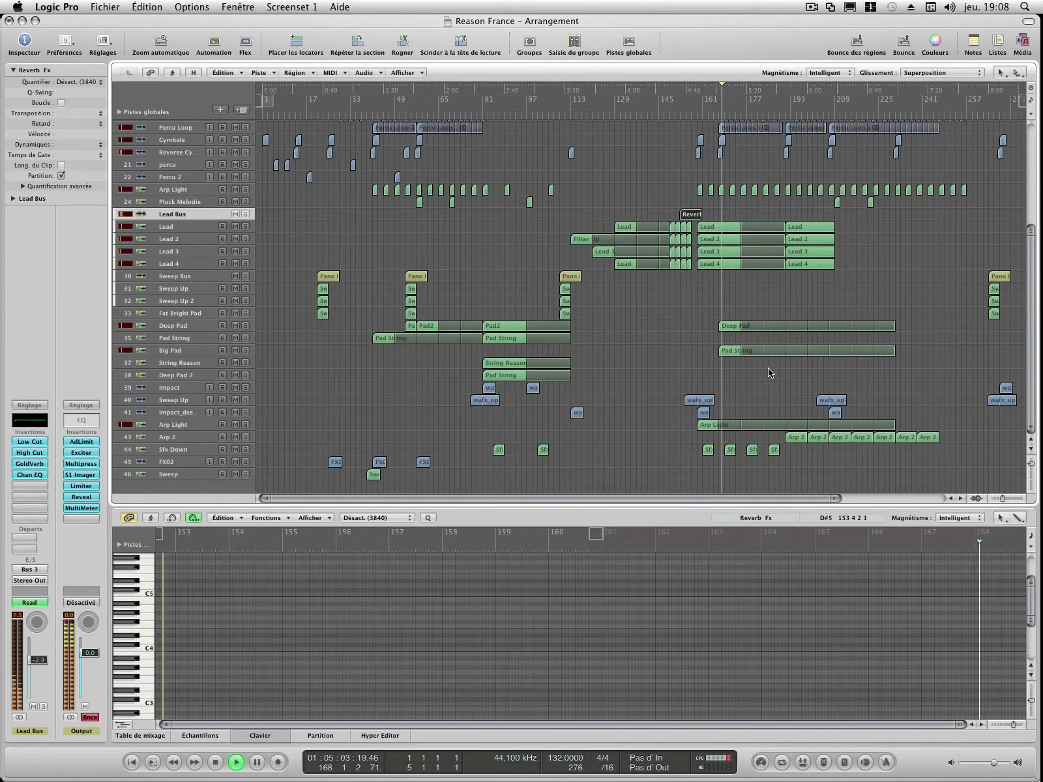
pyautogui.click(769, 351)
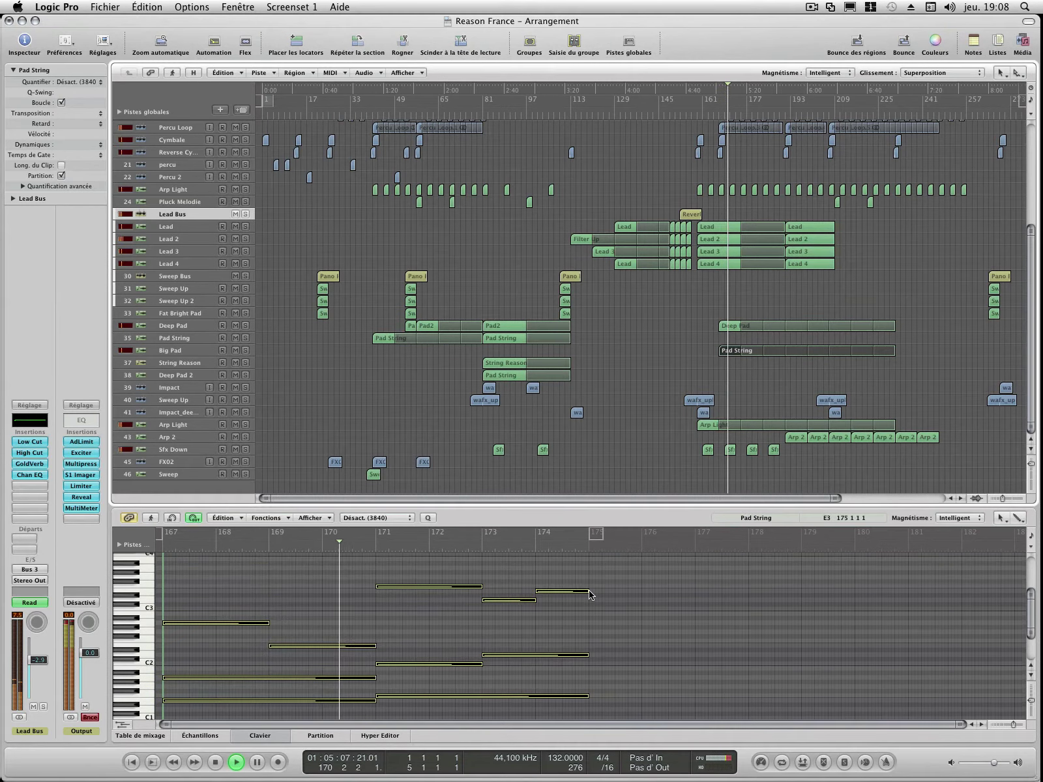
pyautogui.scroll(3, 671, 574)
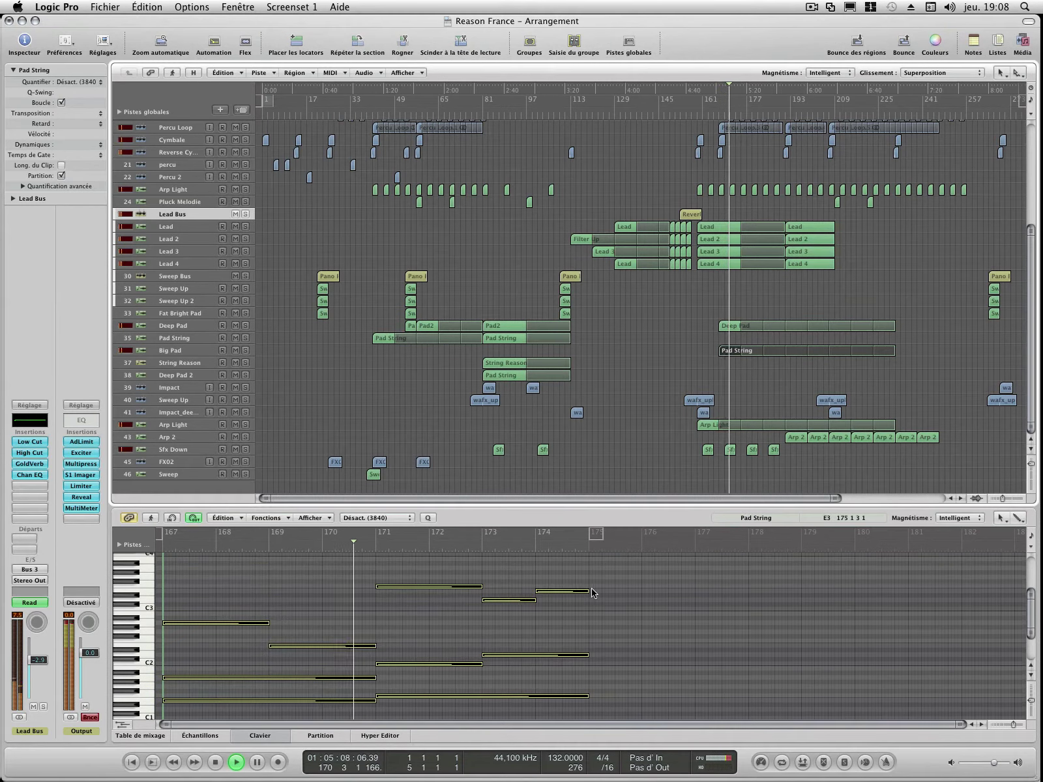
pyautogui.click(655, 400)
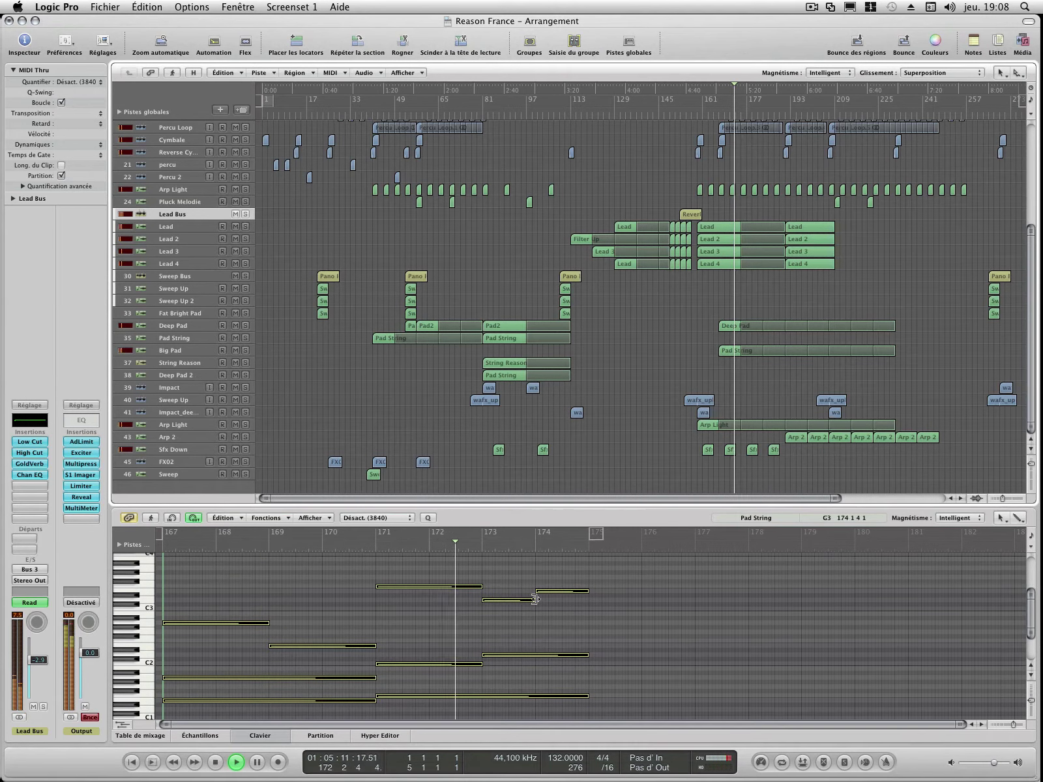
pyautogui.click(264, 733)
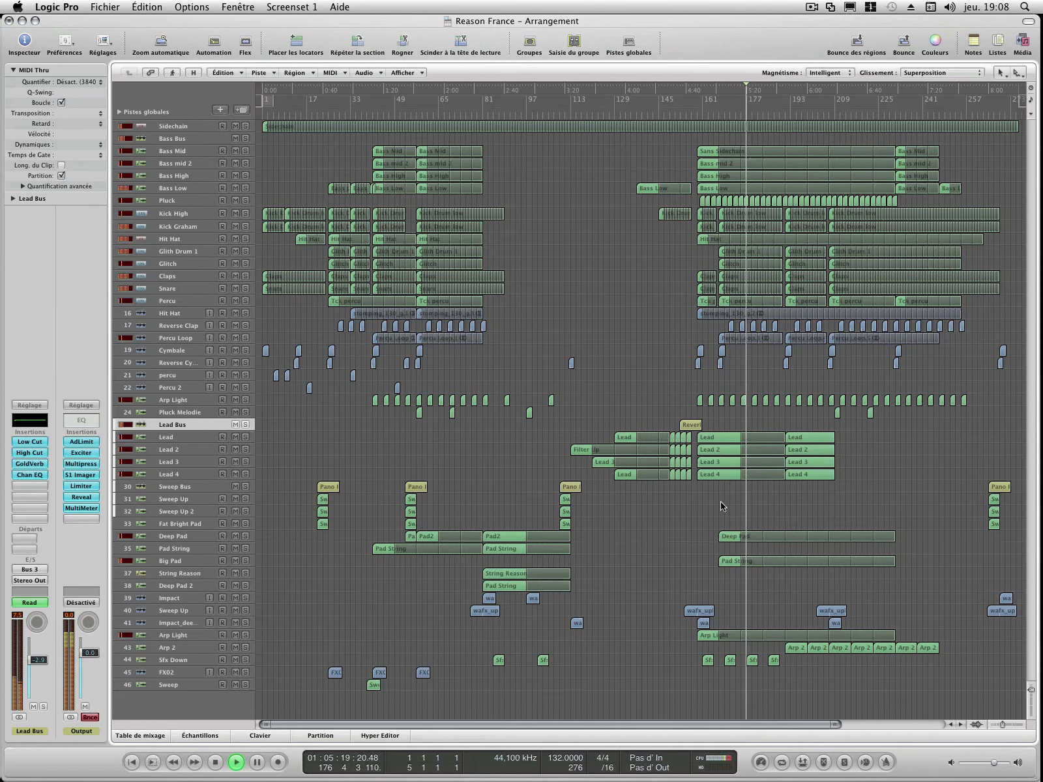
# - Select the long Arp Light region, examine its filter resonance automation, and return to the full arrangement overview without automation
pyautogui.click(710, 640)
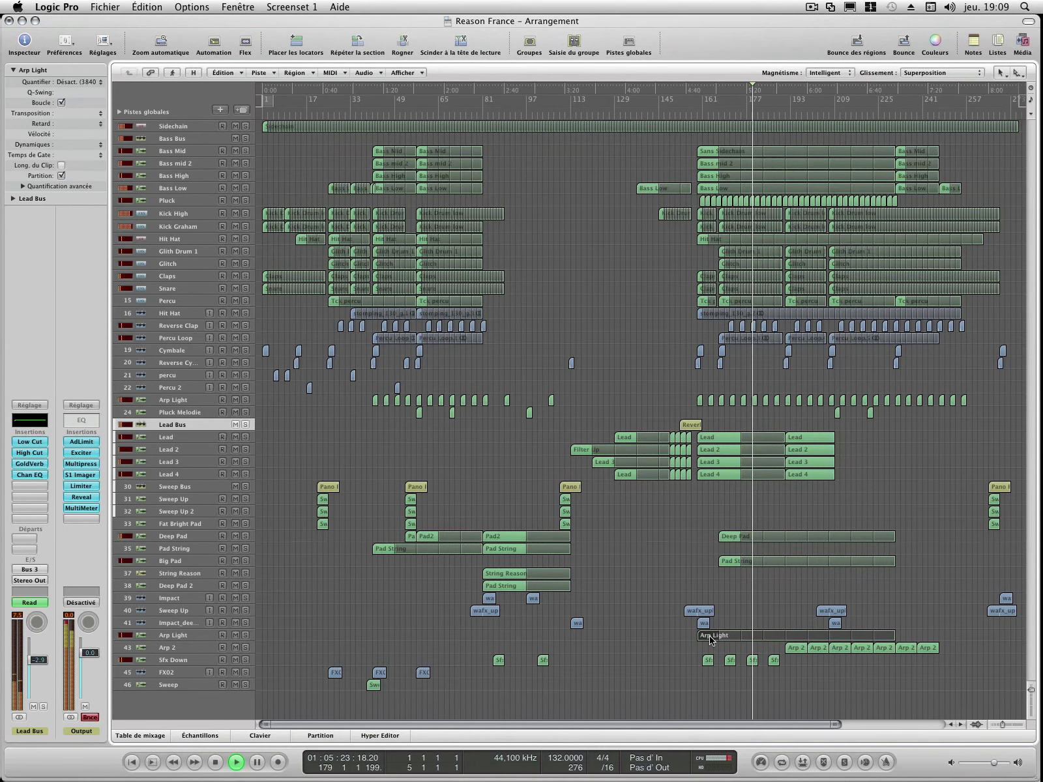
pyautogui.press('a')
pyautogui.scroll(-5, 709, 640)
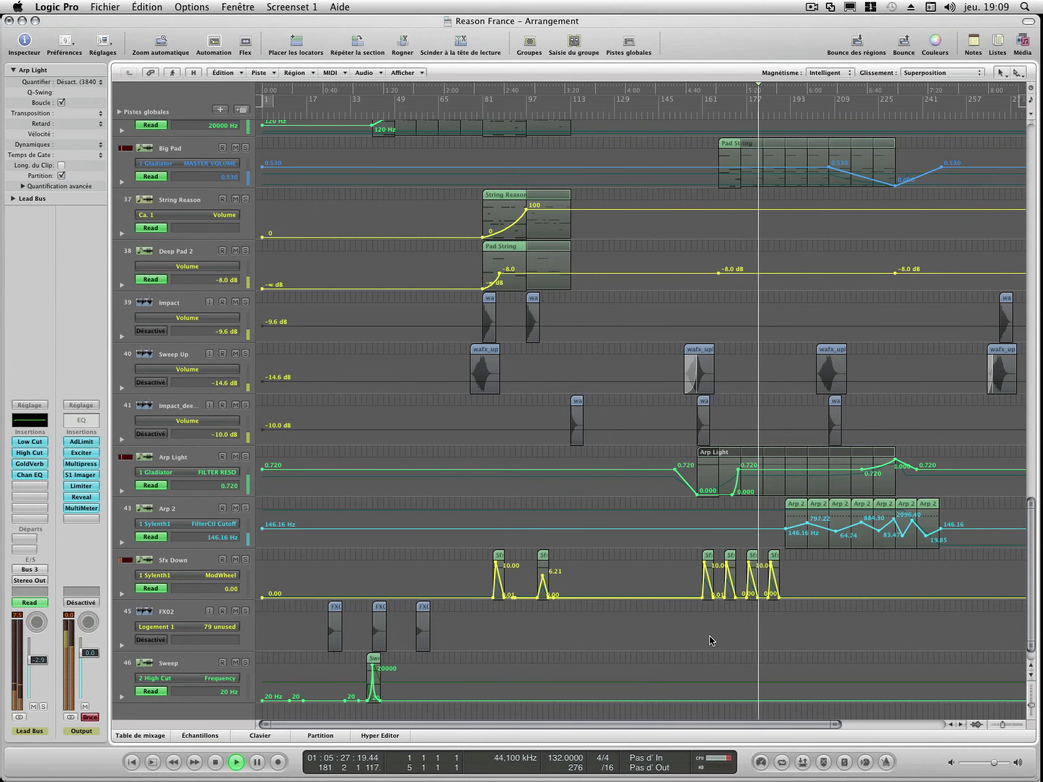
pyautogui.press('a')
pyautogui.press('super+Up')
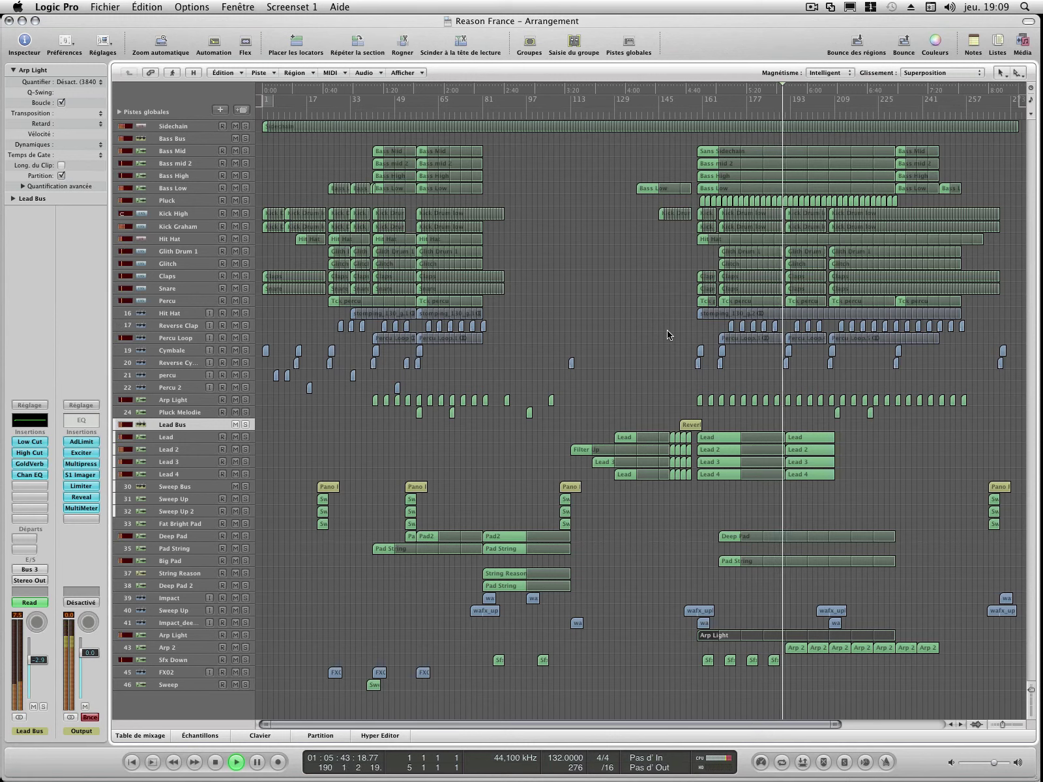
# - Select the last region on the Lead track, view the automation of the lead tracks, and hide the automation again
pyautogui.click(802, 440)
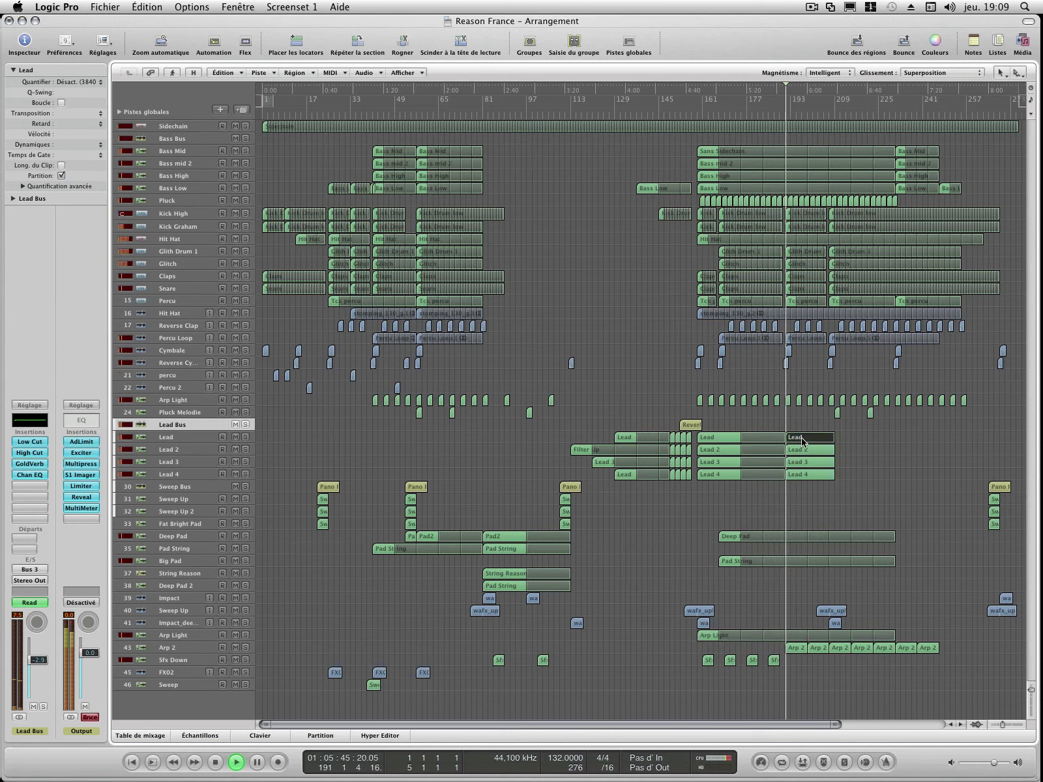
pyautogui.press('a')
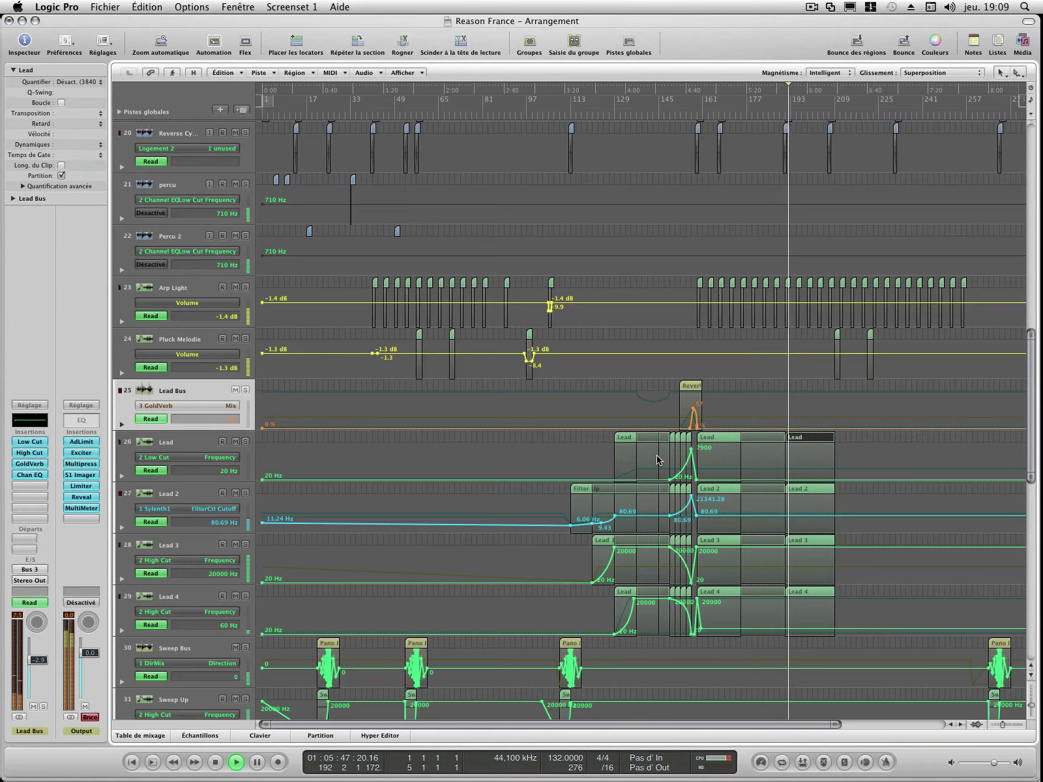
pyautogui.press('a')
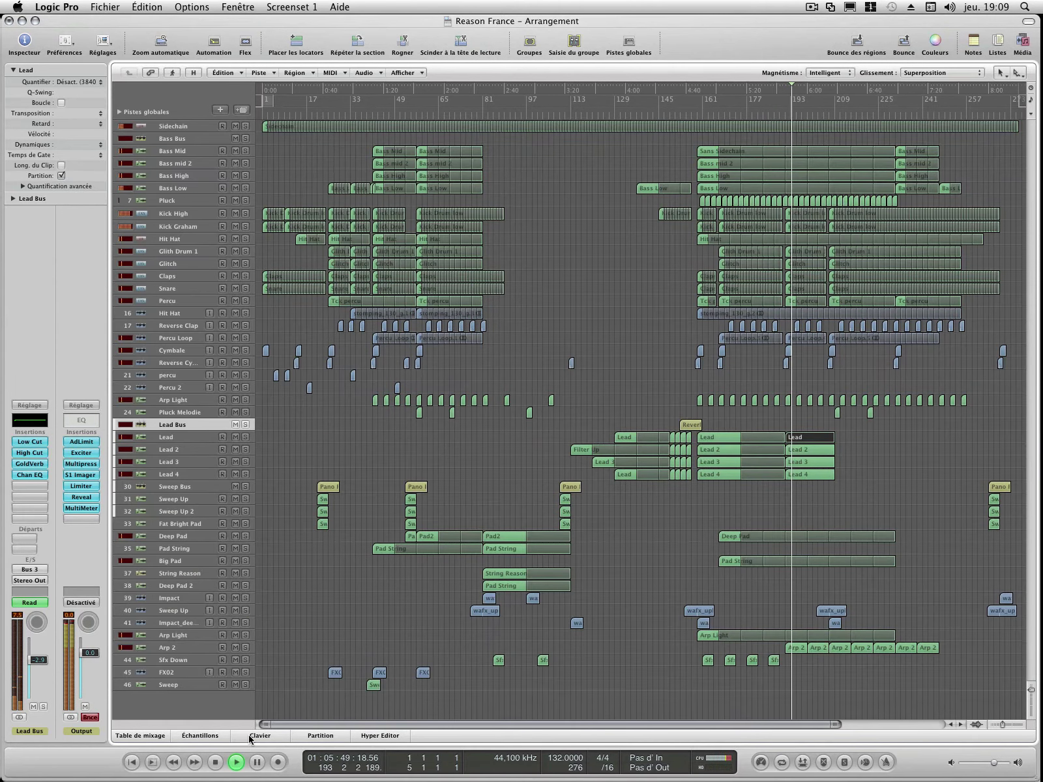
# - View the selected Lead region in the piano roll and examine its full melody from bar 191 to its end
pyautogui.click(249, 737)
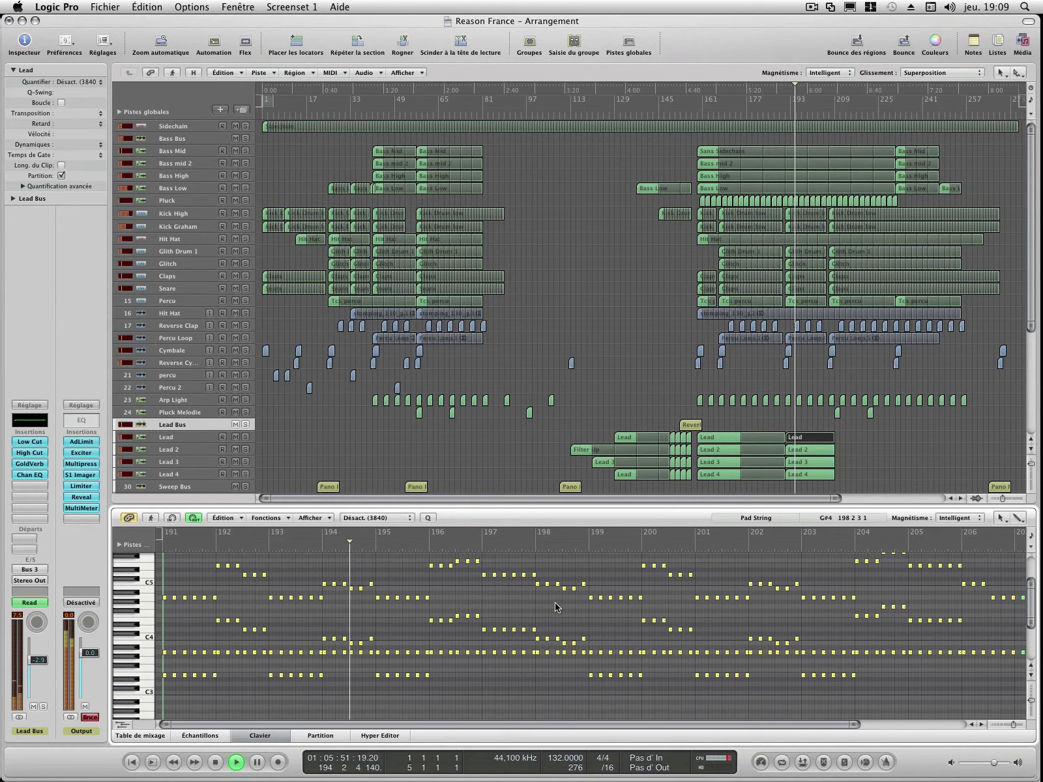
pyautogui.scroll(1, 555, 607)
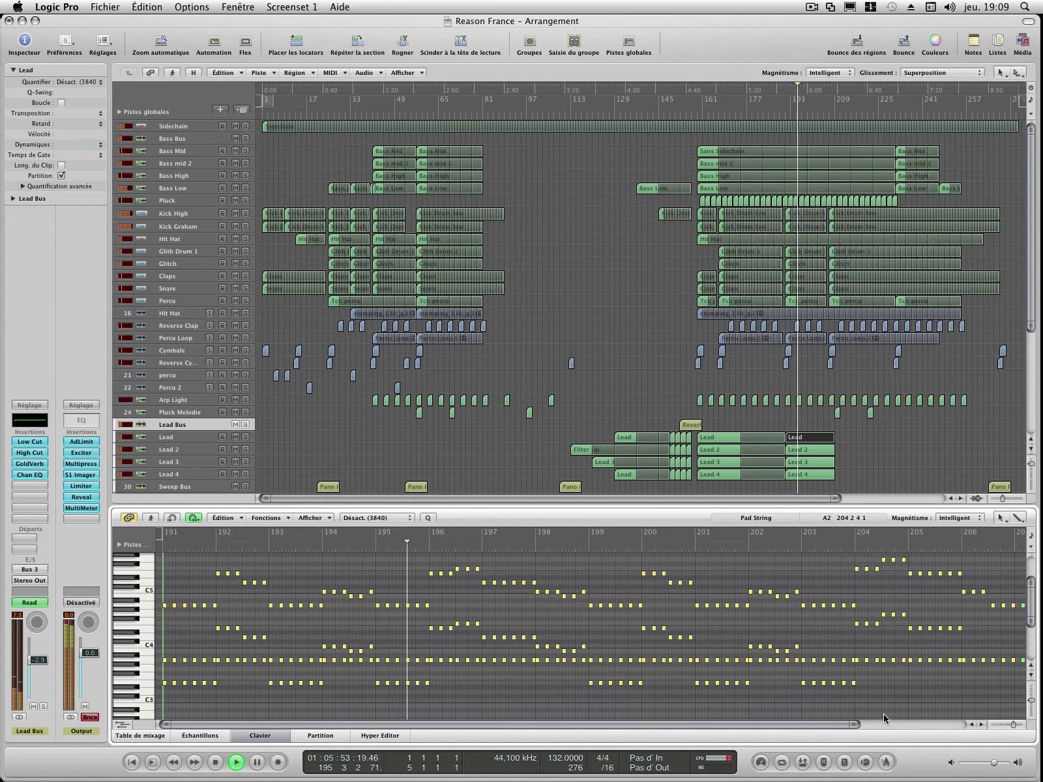
pyautogui.moveTo(854, 722); pyautogui.dragTo(922, 722)
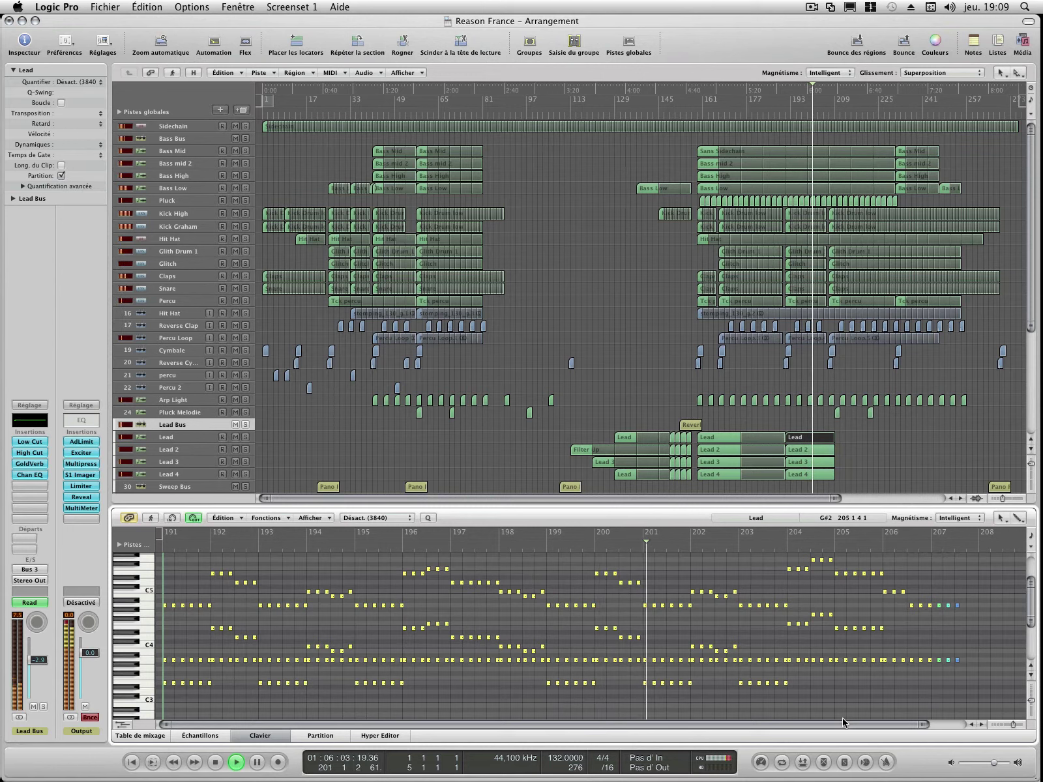
pyautogui.scroll(3, 844, 713)
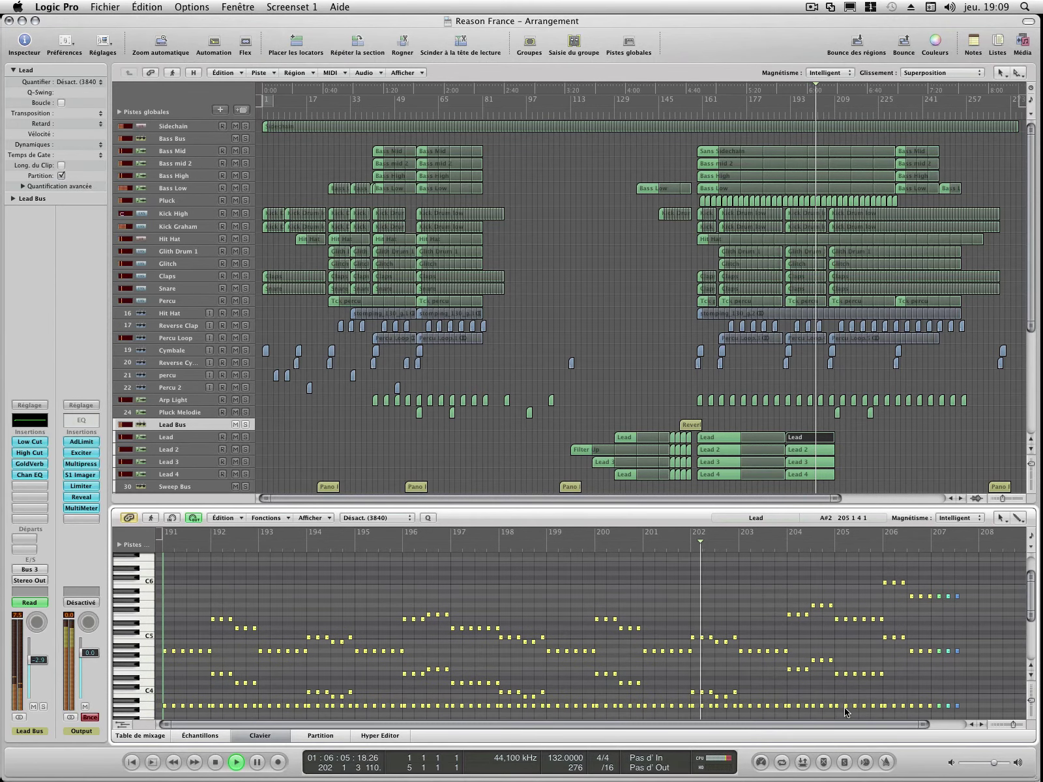
pyautogui.scroll(-1, 845, 710)
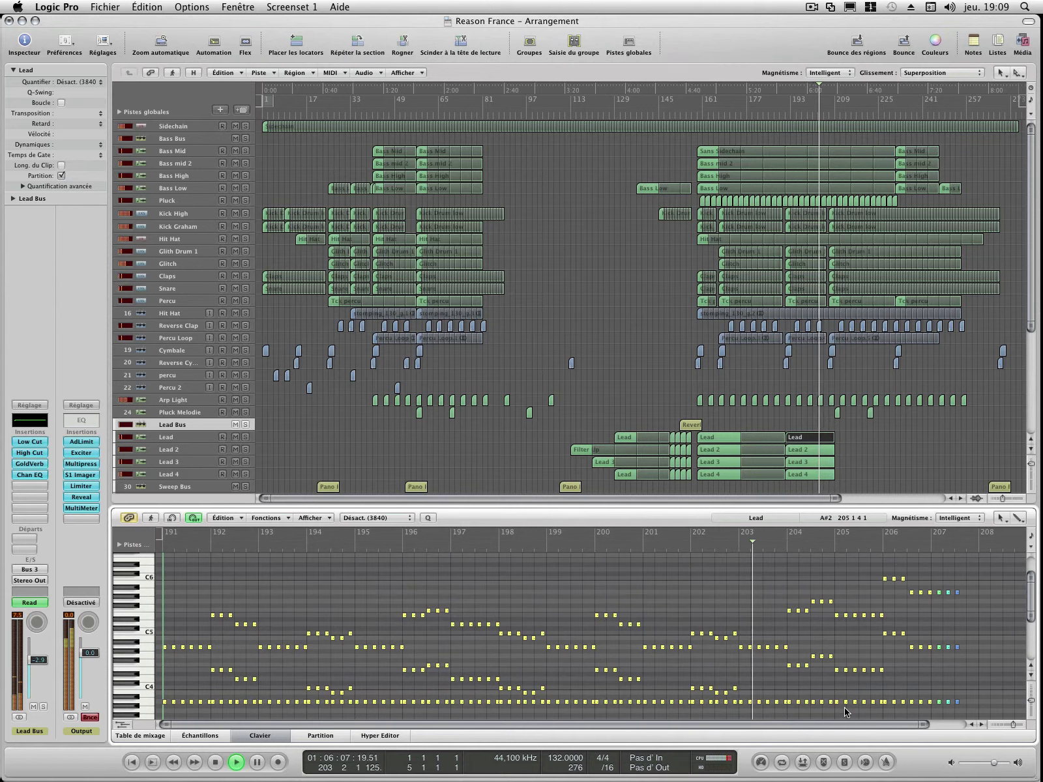
pyautogui.scroll(-2, 844, 711)
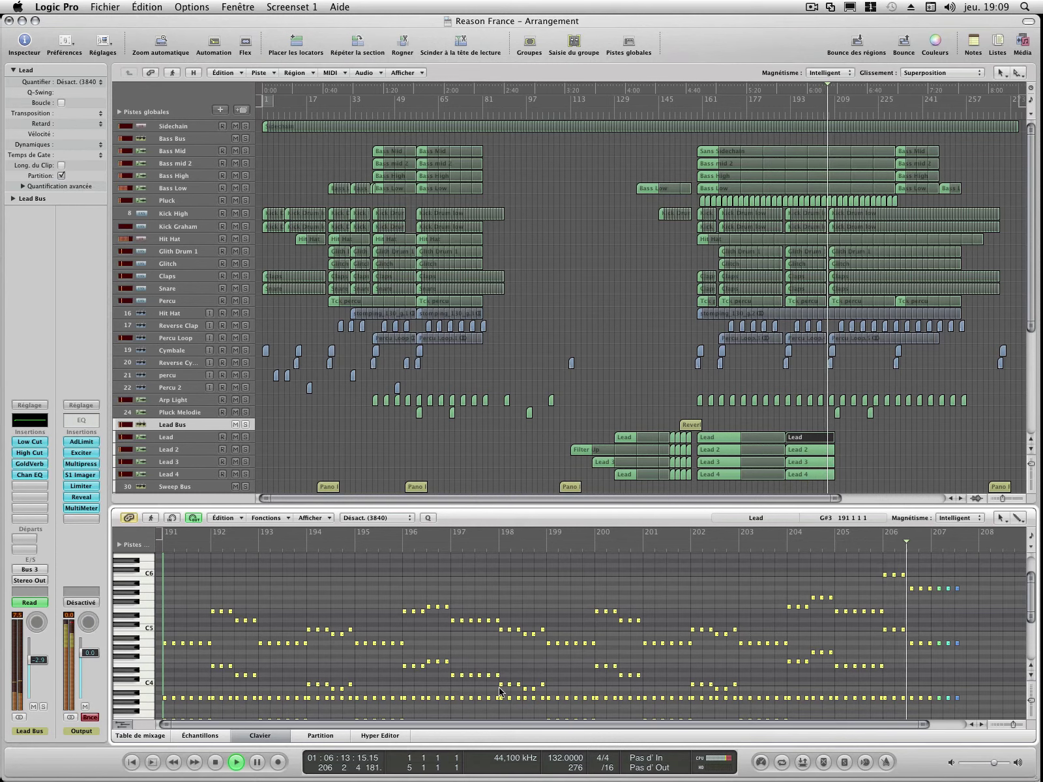
pyautogui.scroll(-5, 632, 646)
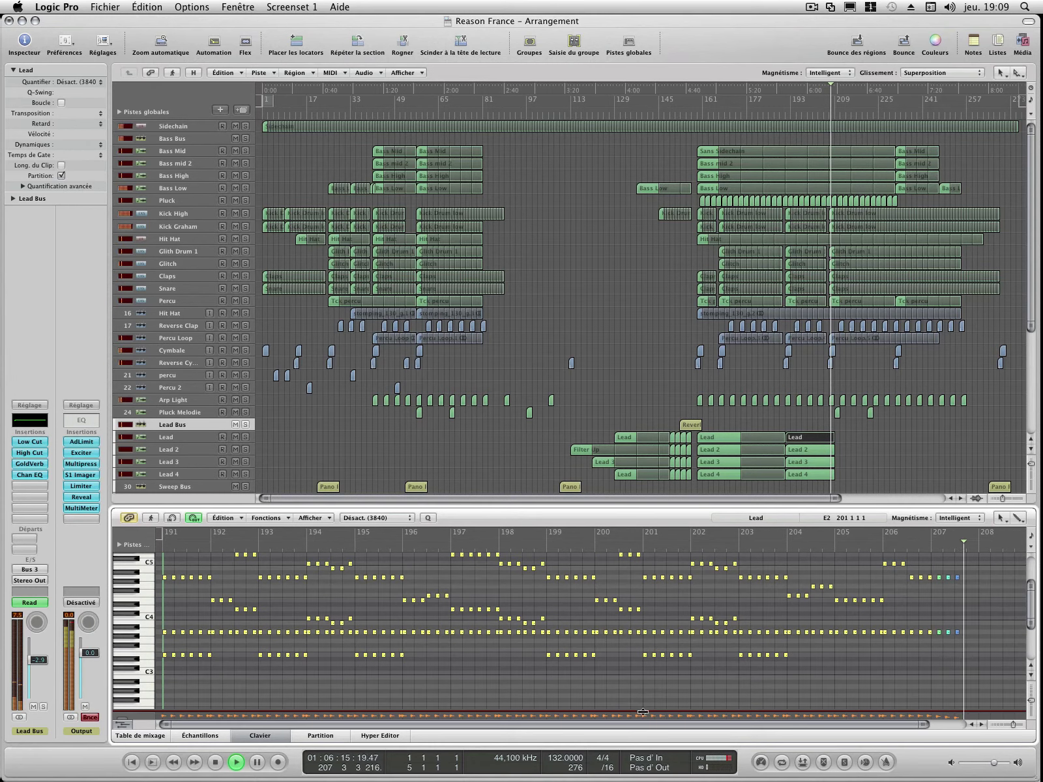
# - Expand the velocity lane beneath the Lead notes to inspect the velocities, hide it, and close the piano roll
pyautogui.moveTo(643, 685); pyautogui.dragTo(635, 643)
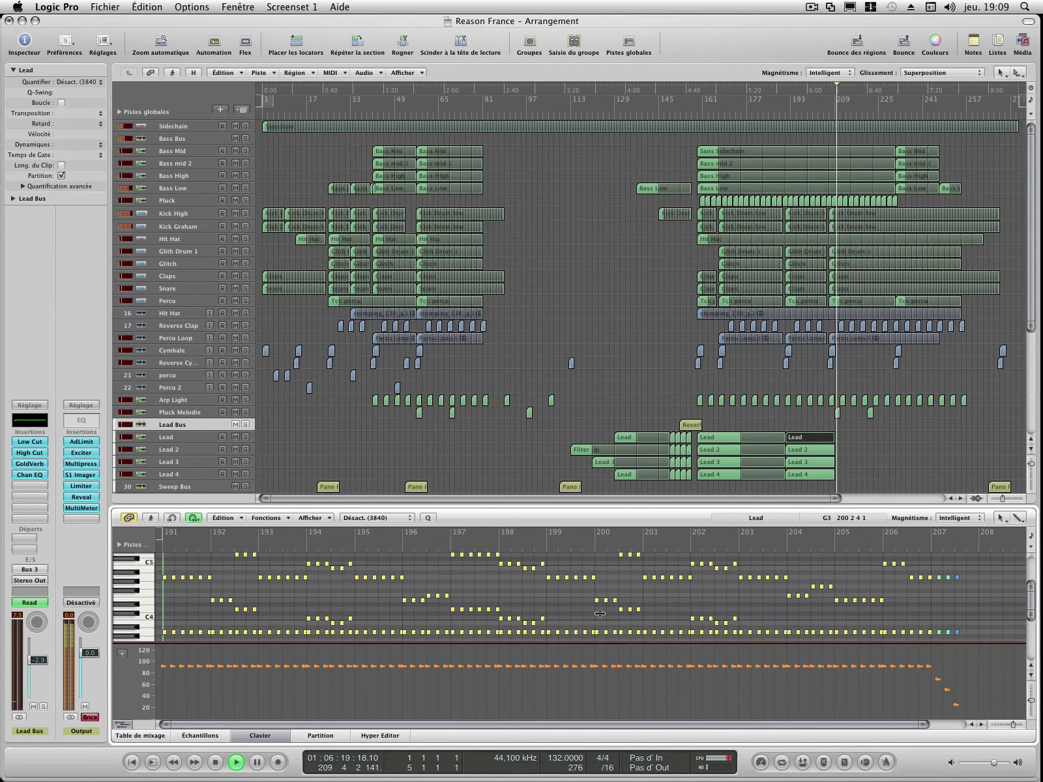
pyautogui.click(122, 724)
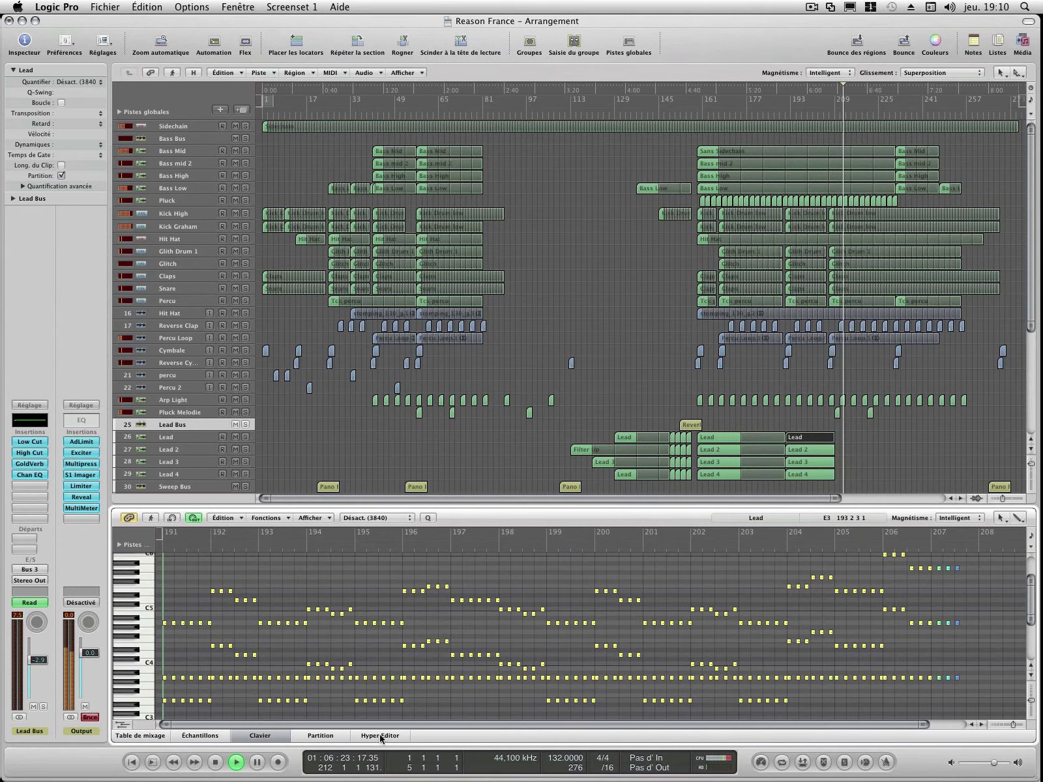
pyautogui.click(260, 735)
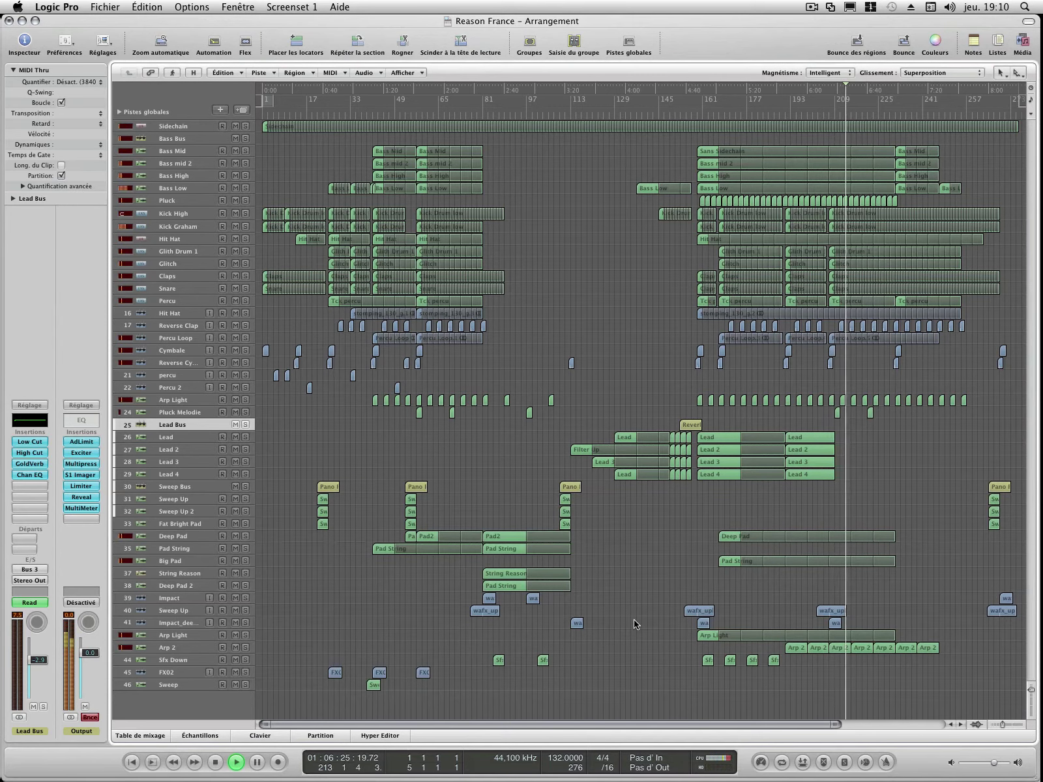